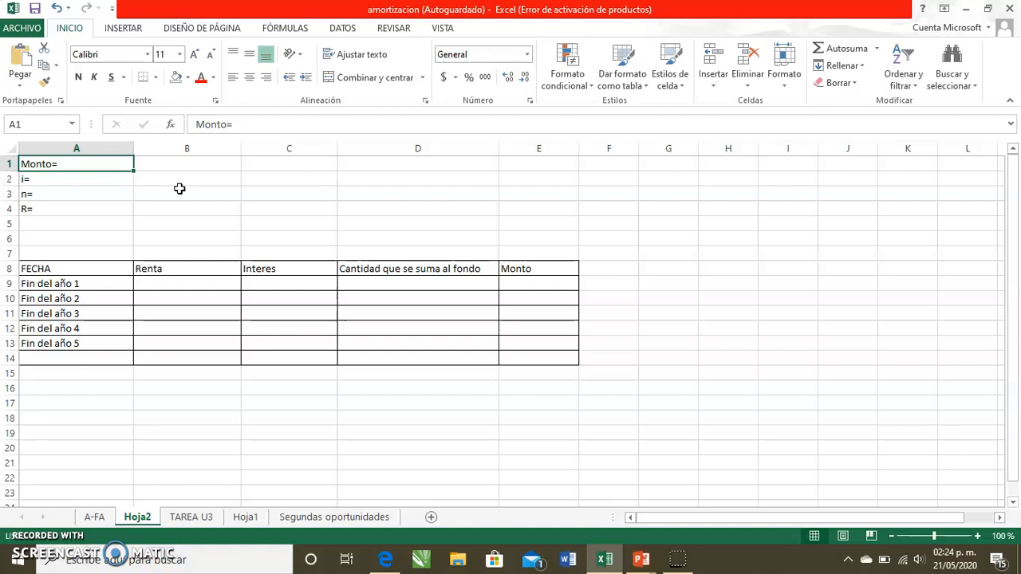
- Enter =42740 as the Monto value in cell B1
key(Right)
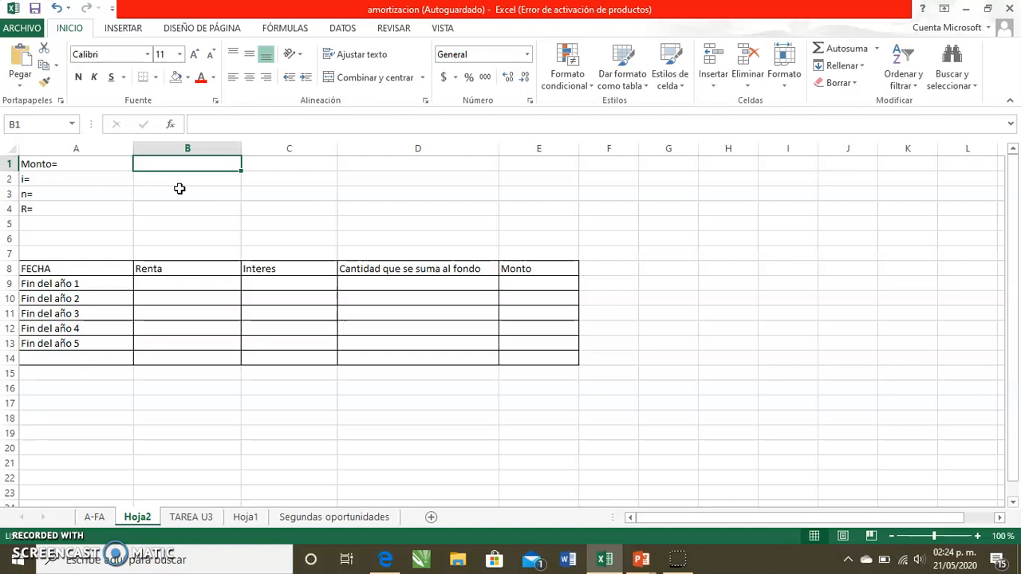
text(42740)
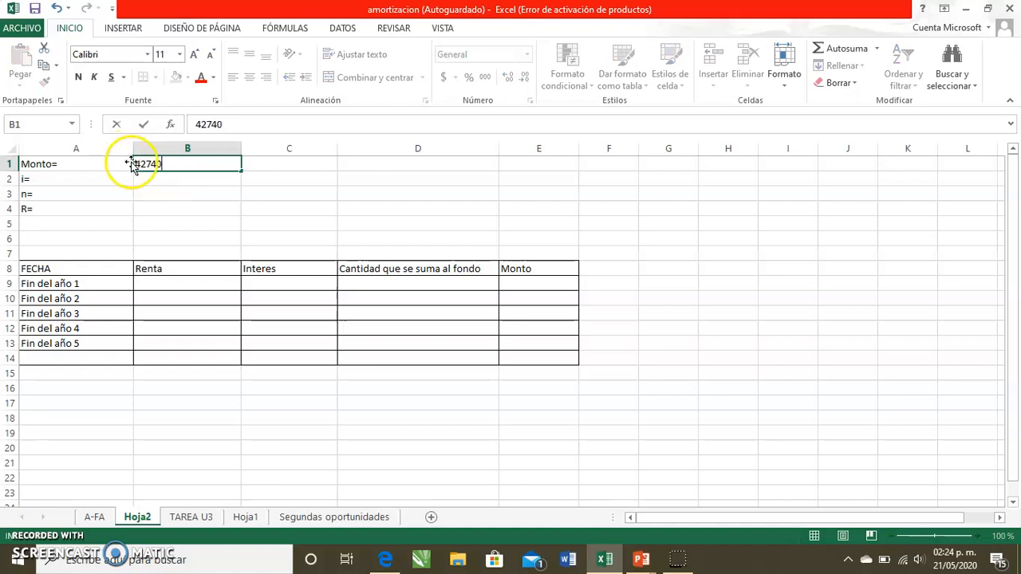
double_click(137, 164)
text(=)
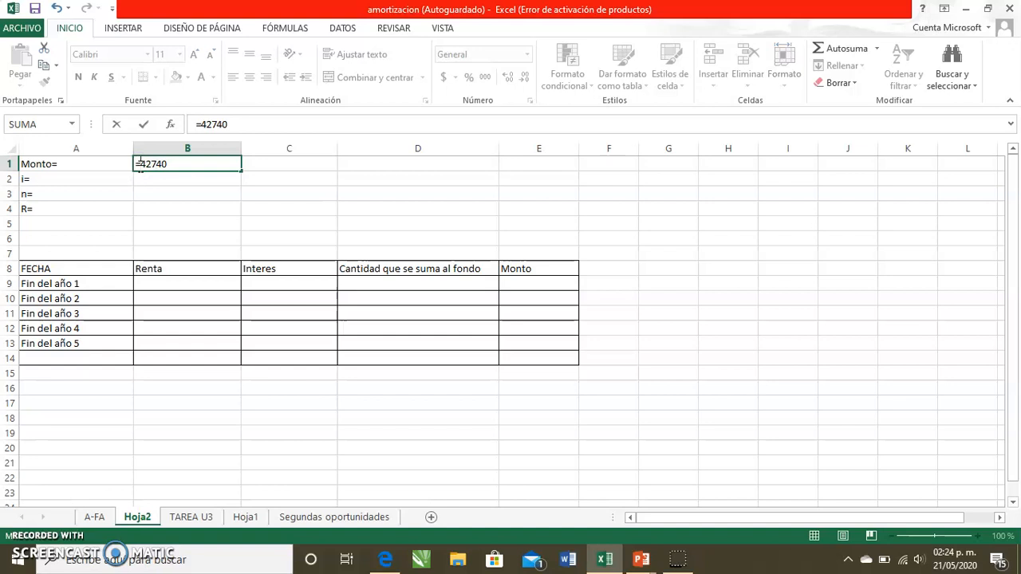
key(Return)
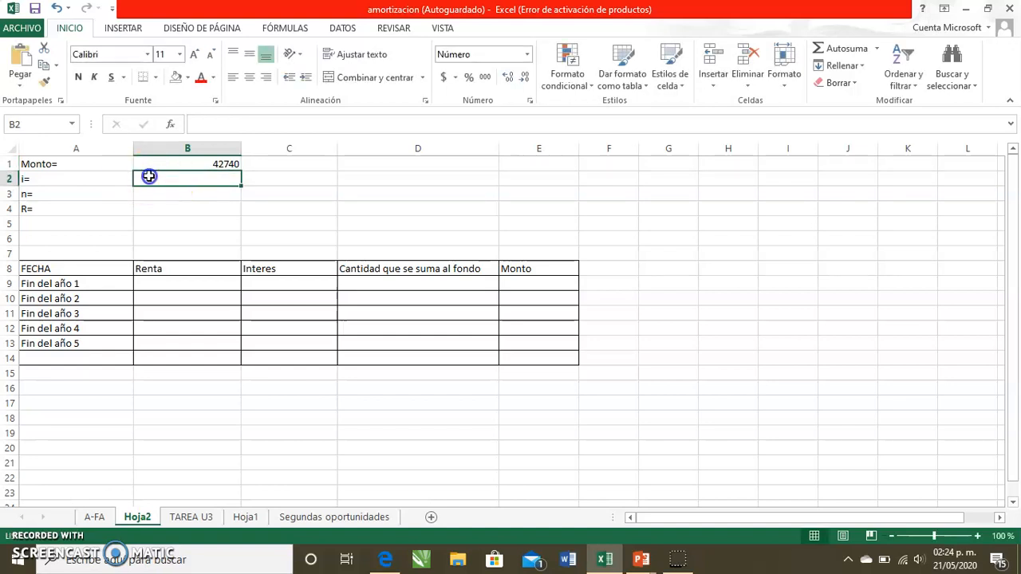
- Enter =9.6% as the interest rate i in cell B2
text(=)
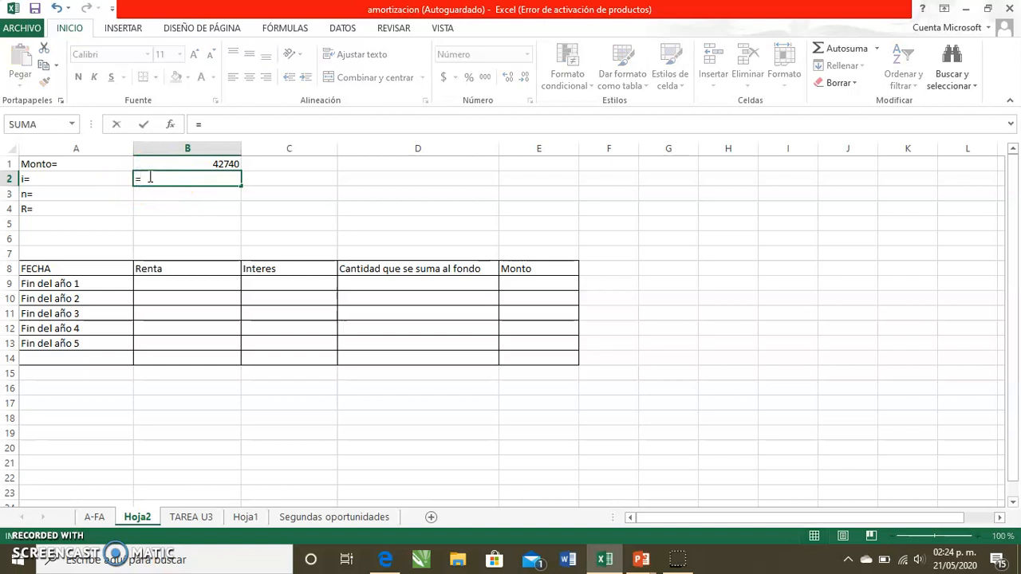
text(9)
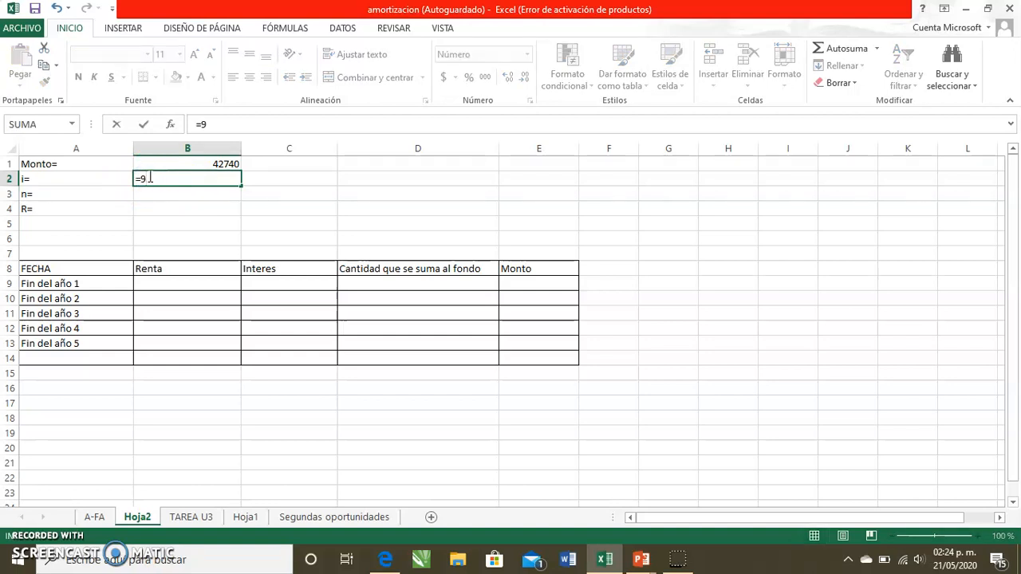
text(.6%)
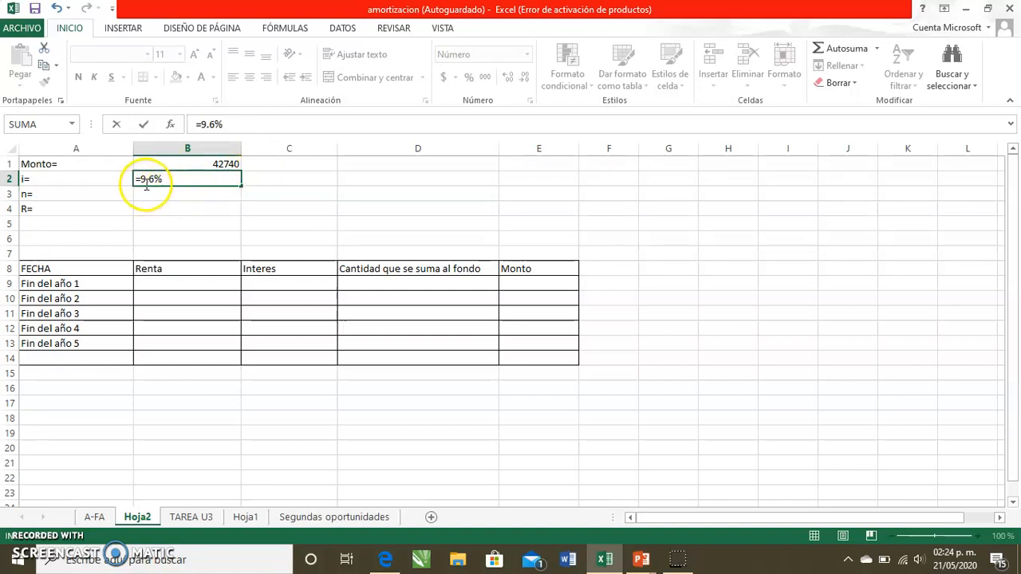
key(Return)
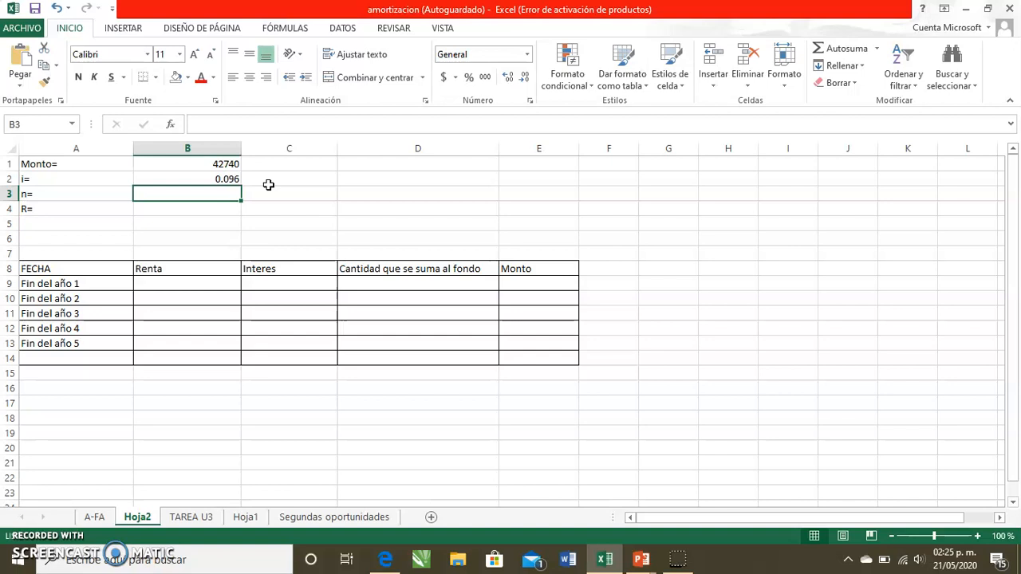
- Enter =5 as the number of periods n in cell B3
text(5)
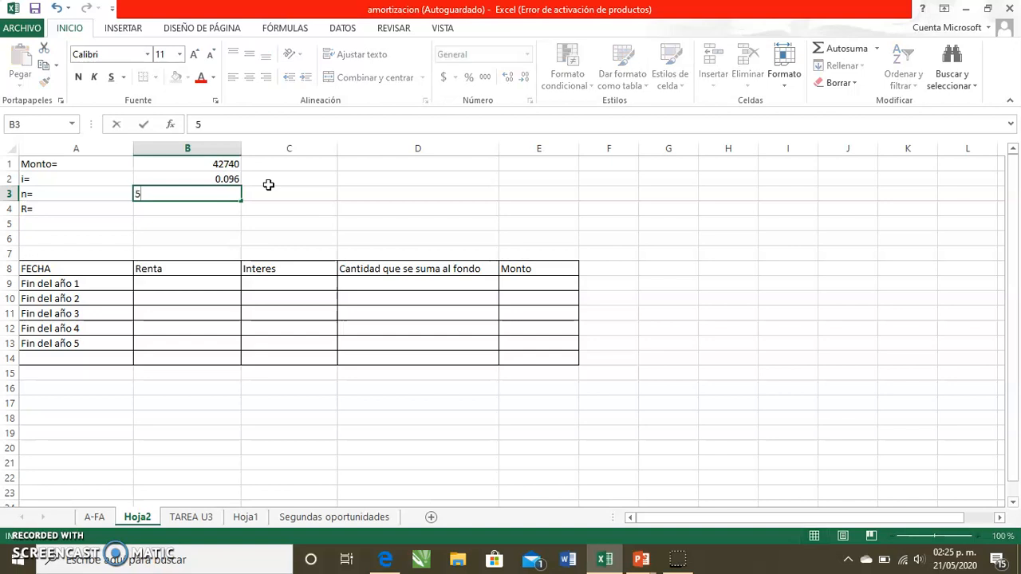
key(Return)
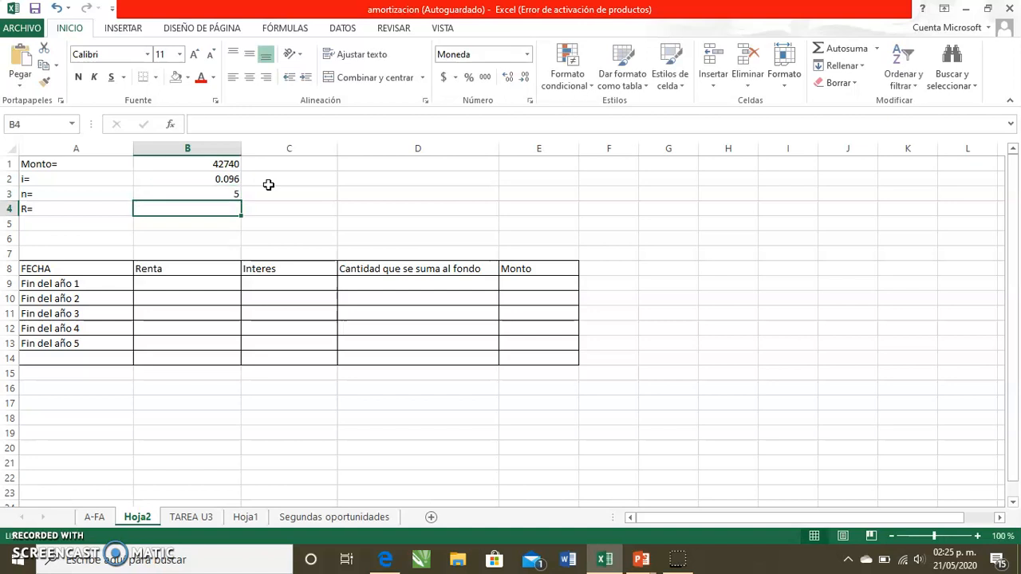
click(209, 194)
double_click(209, 194)
text(=)
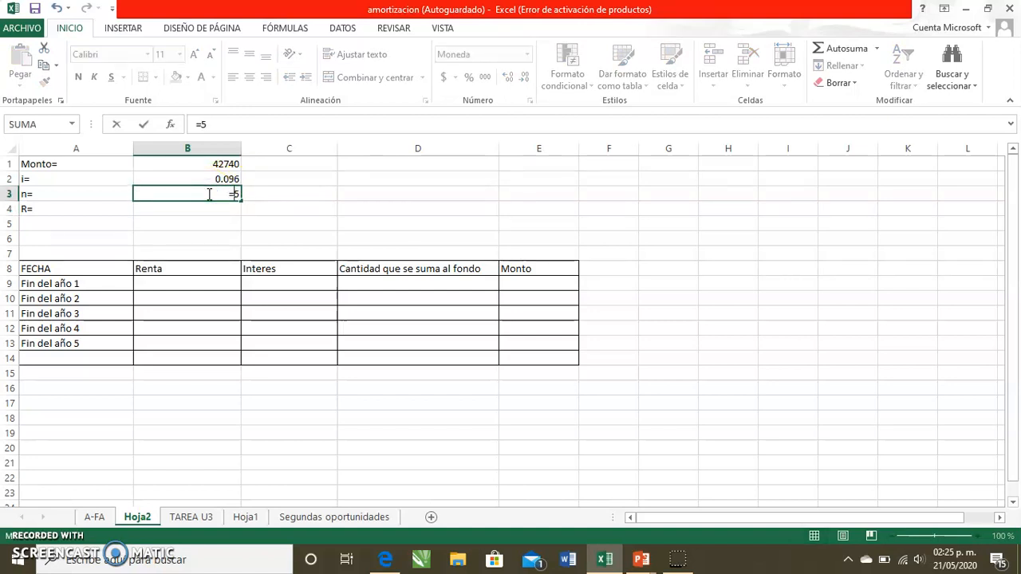
key(Return)
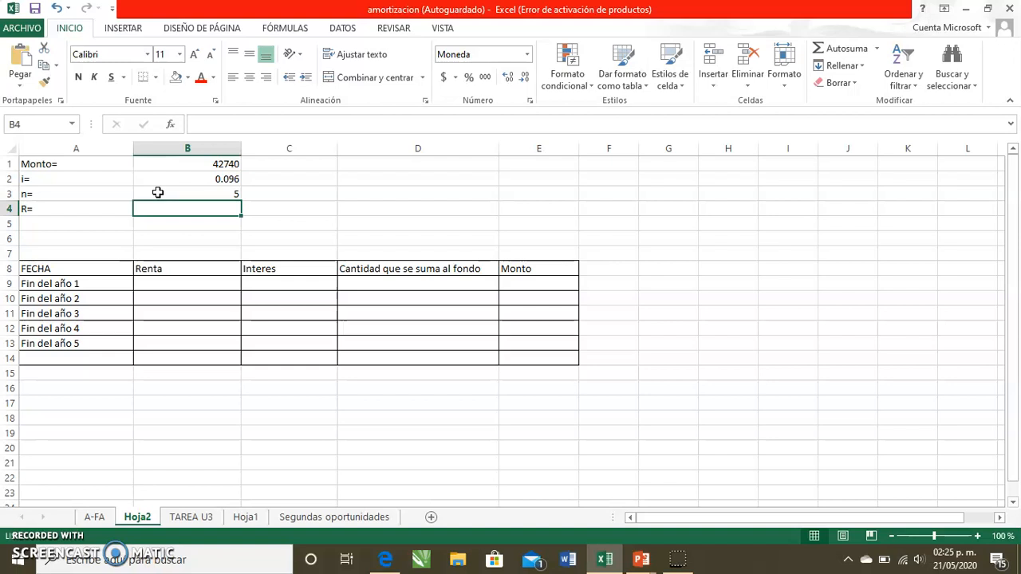
- Review the table's column headers in row 8 and the first Renta cell
click(175, 281)
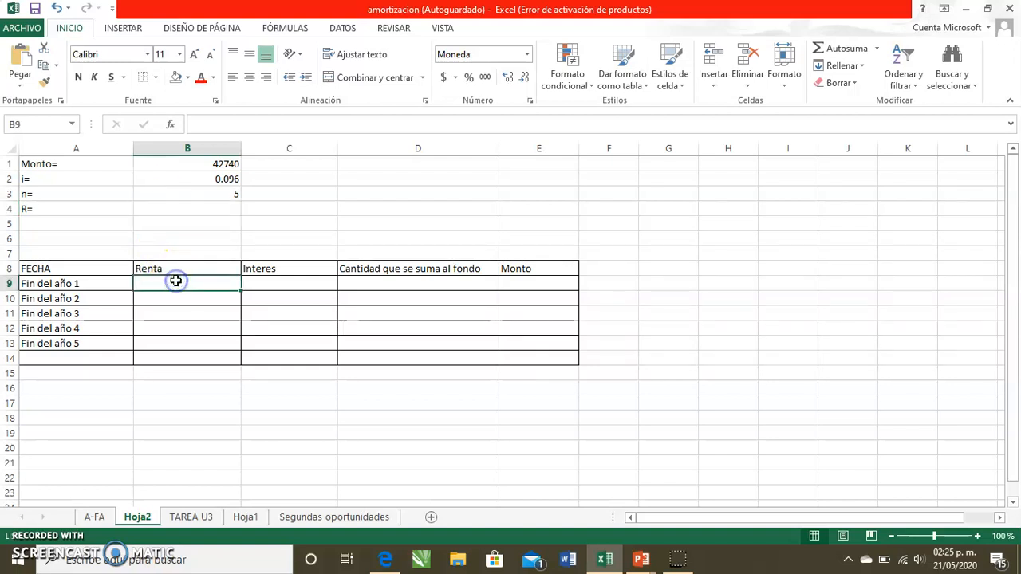
click(55, 265)
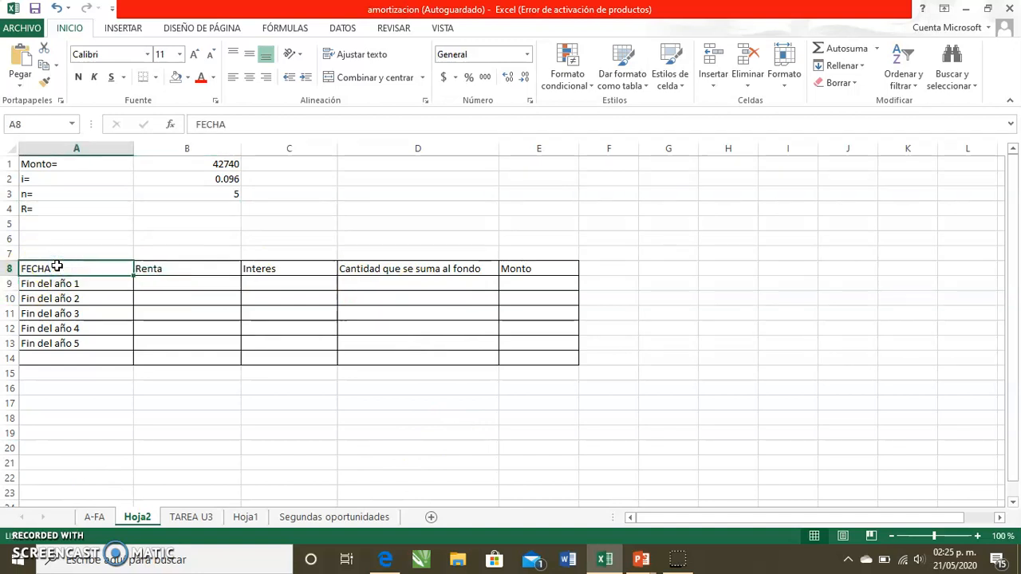
key(Right)
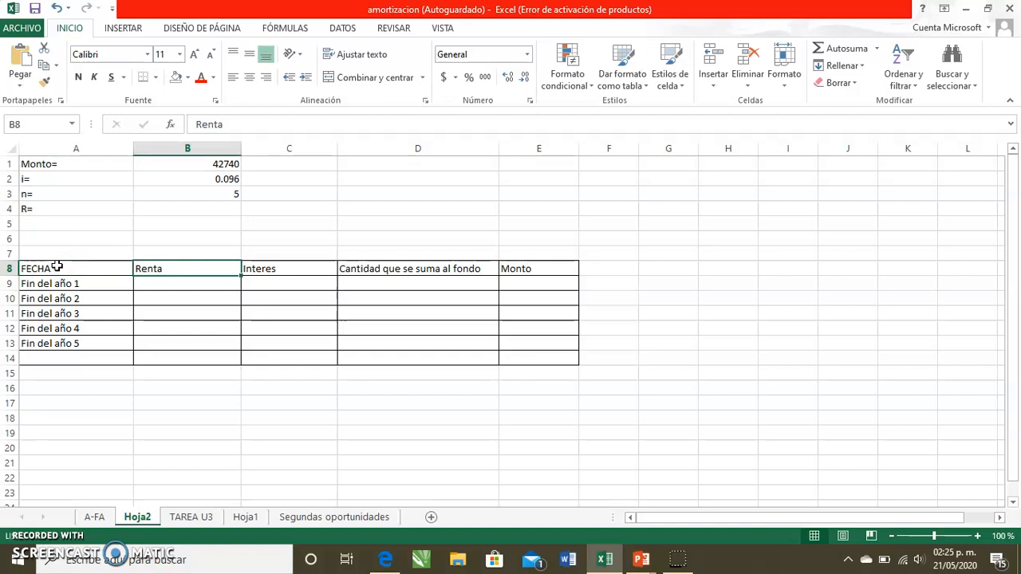
key(Right)
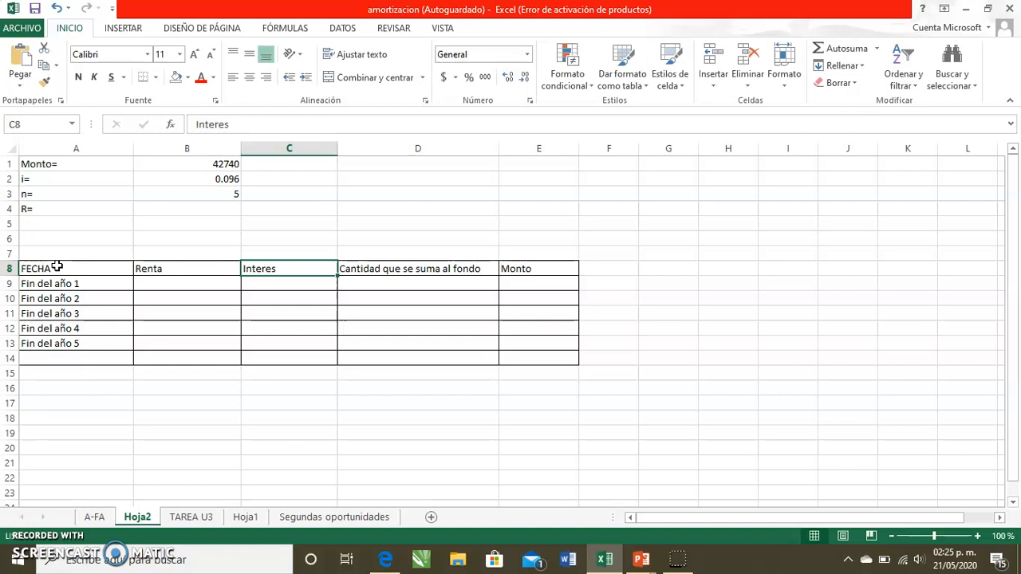
key(Right)
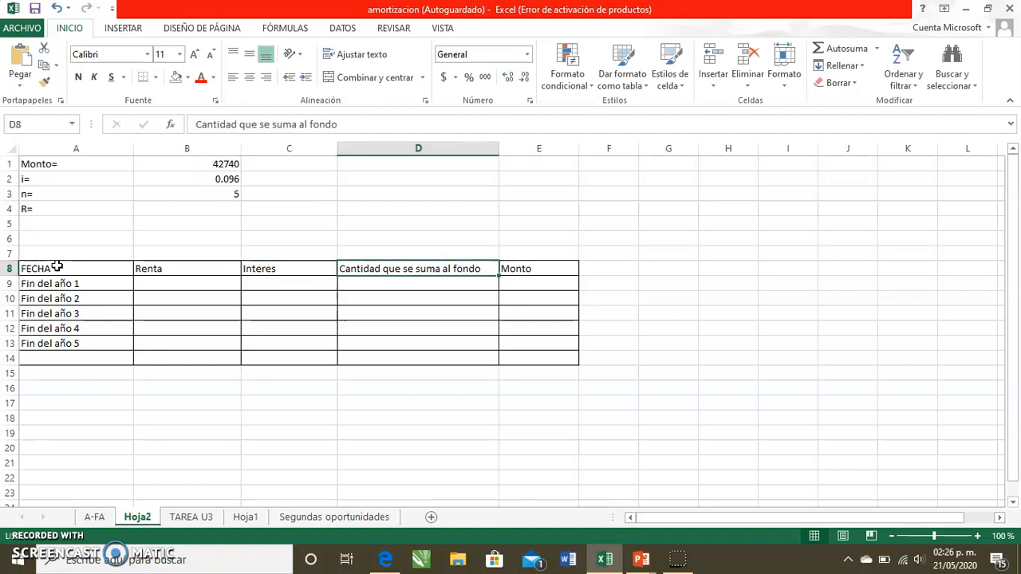
key(Right)
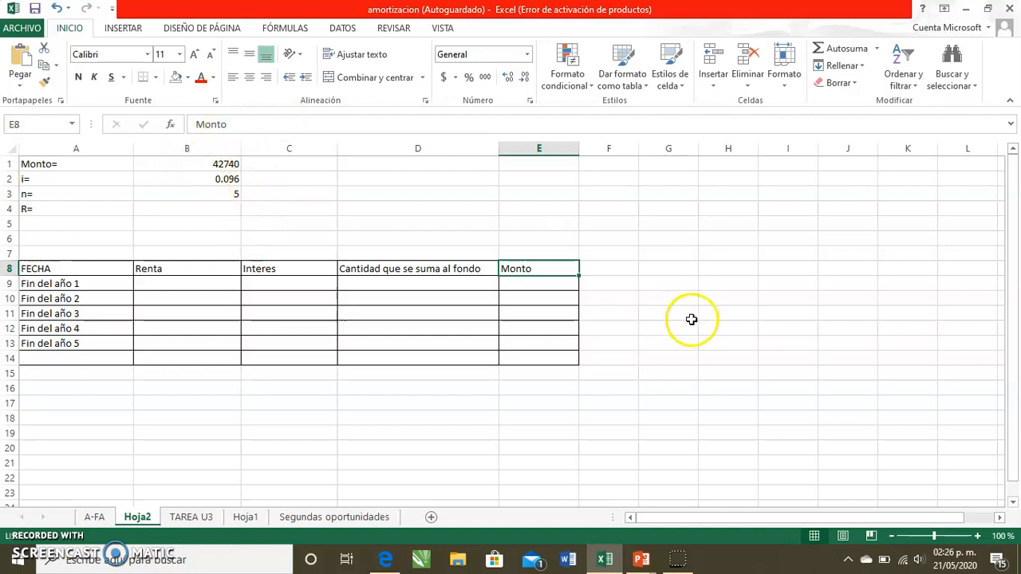
click(162, 284)
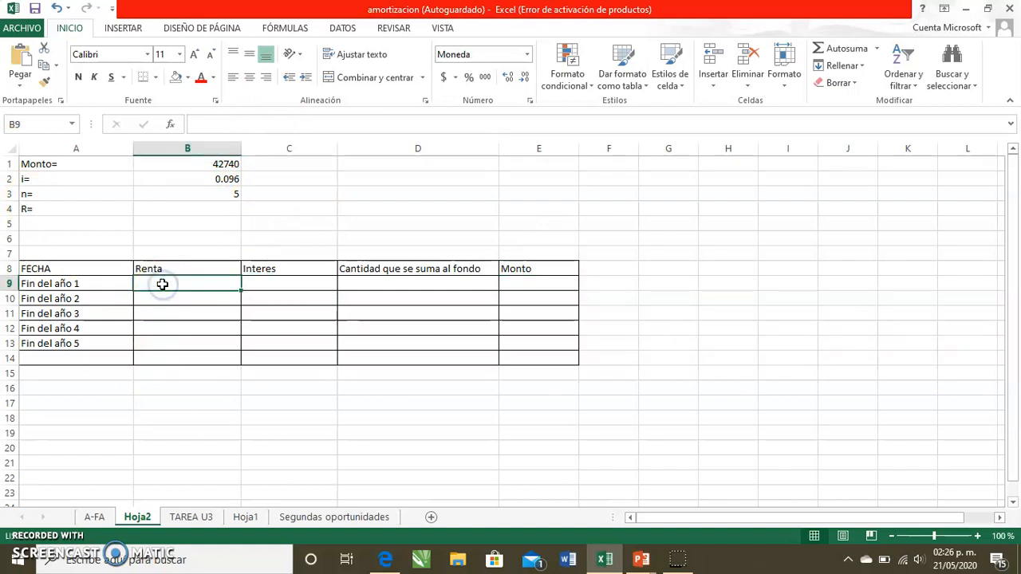
text(=)
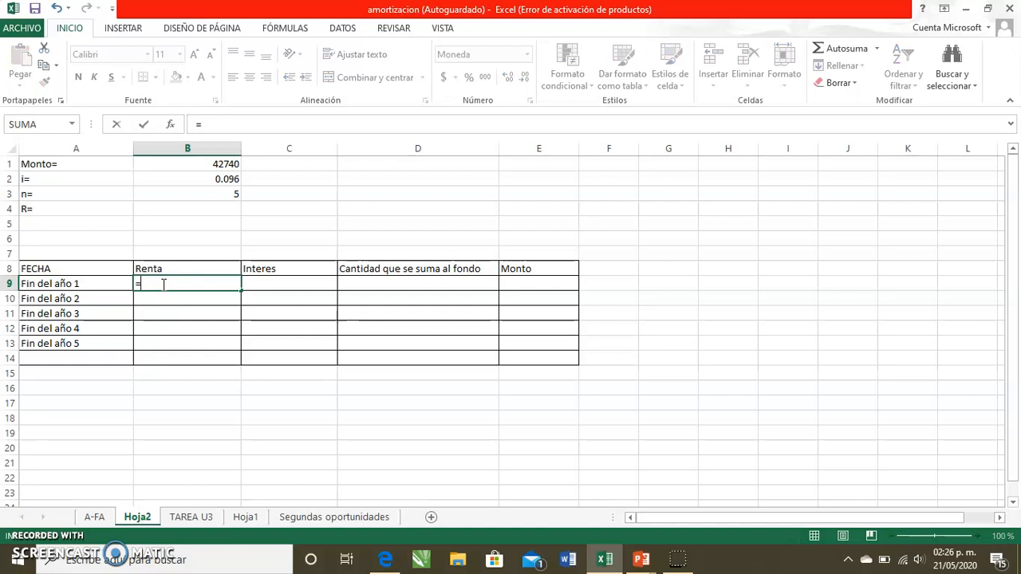
key(Escape)
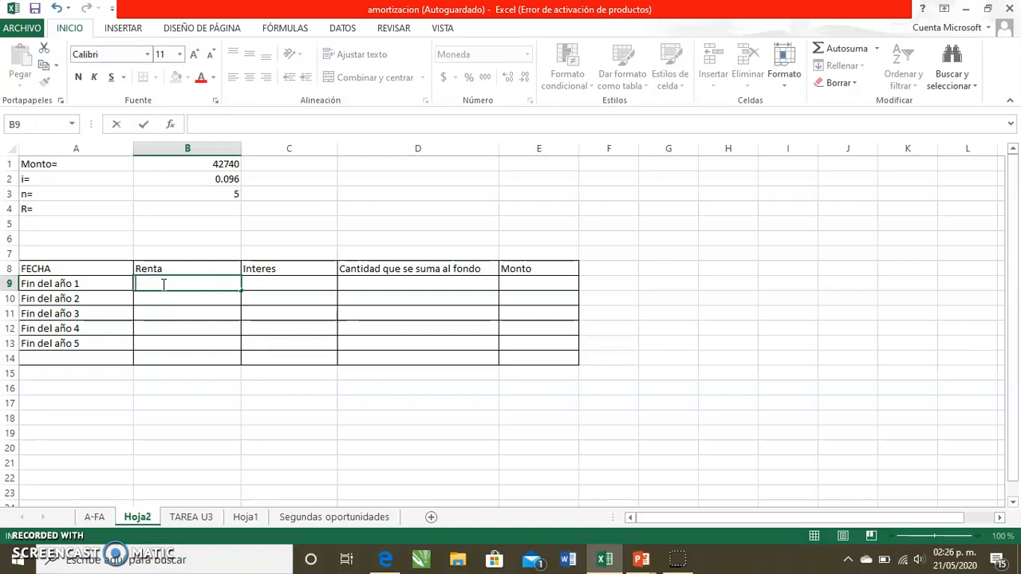
- Begin a PAGO formula in the R= cell B4, using B2 as the rate argument
click(185, 207)
text(=)
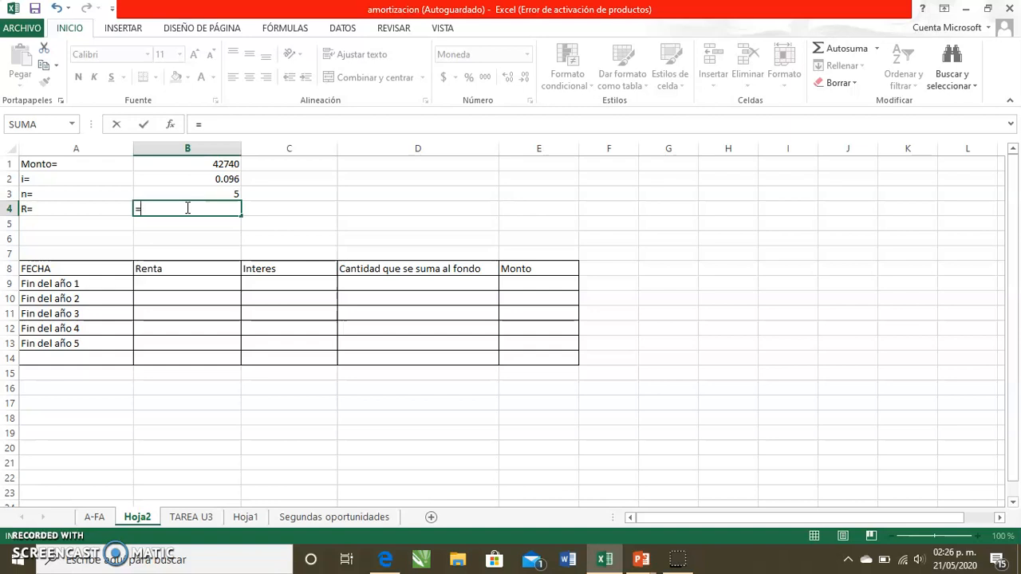
text(paf)
key(BackSpace)
text(go()
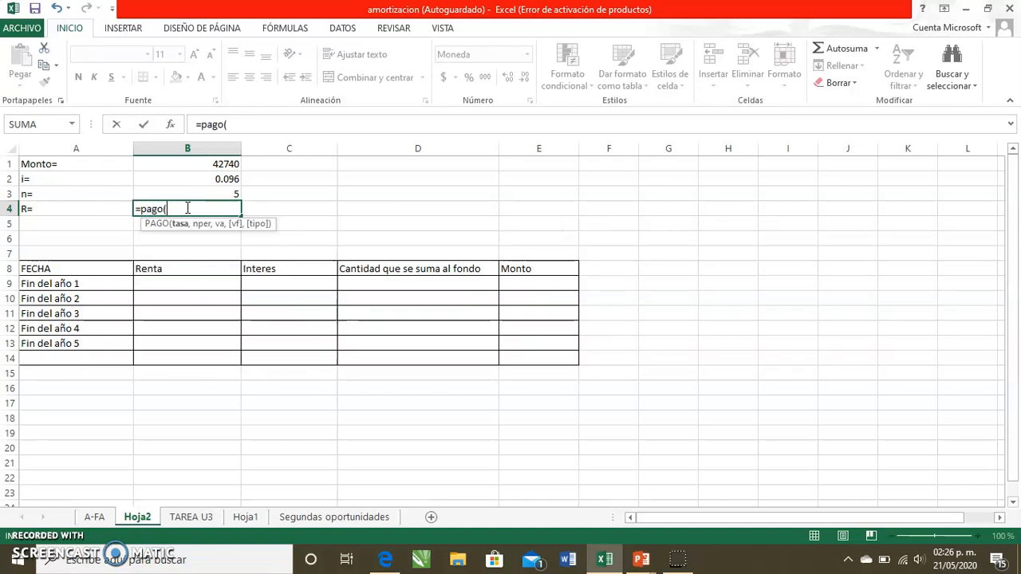
click(188, 209)
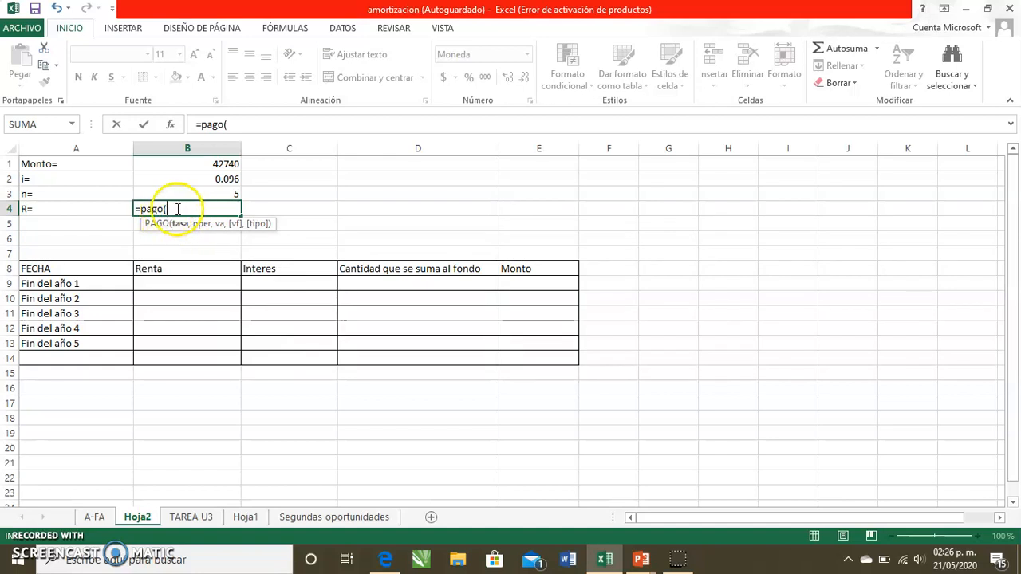
click(184, 231)
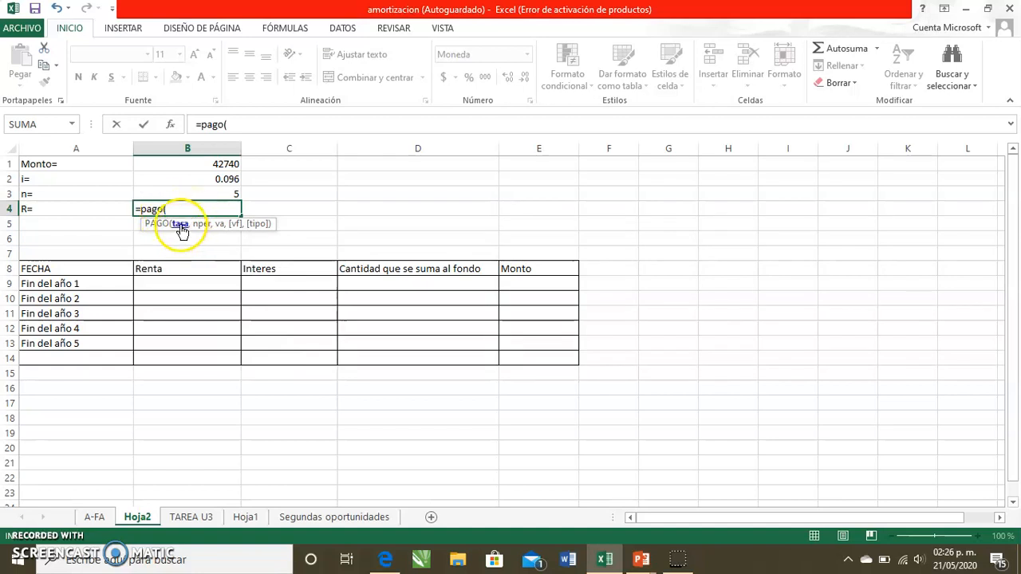
click(189, 176)
text(,)
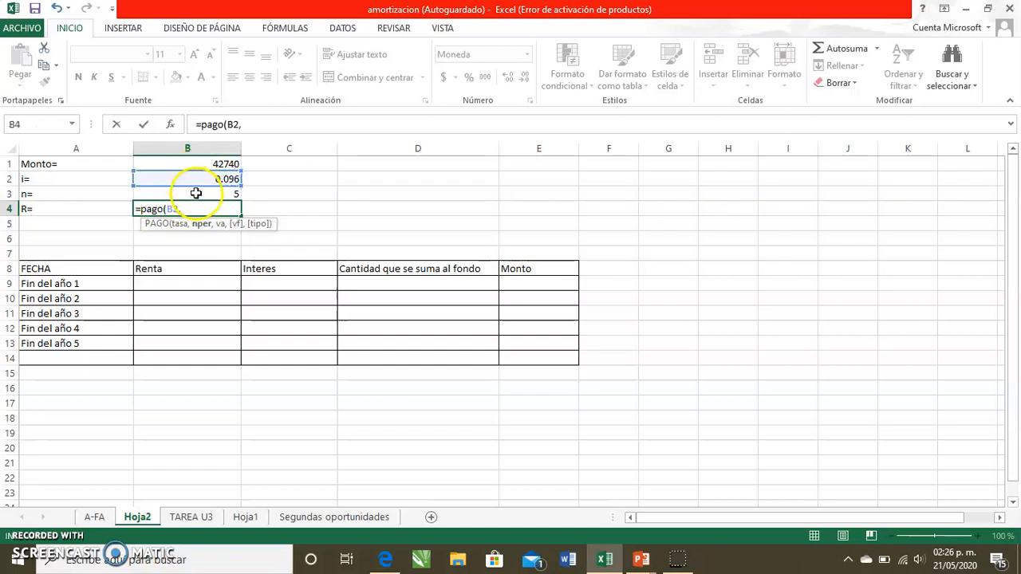
- Complete the formula as =pago(B2,B3,0,B1,0) with B3 periods, present value 0, future value B1 and end-of-period type
click(196, 191)
text(,)
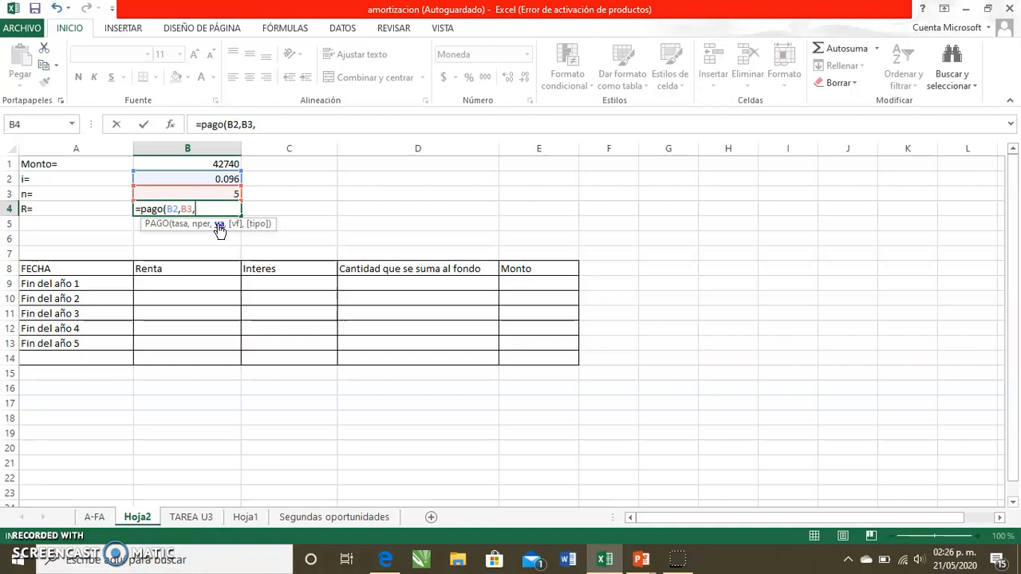
text(0,)
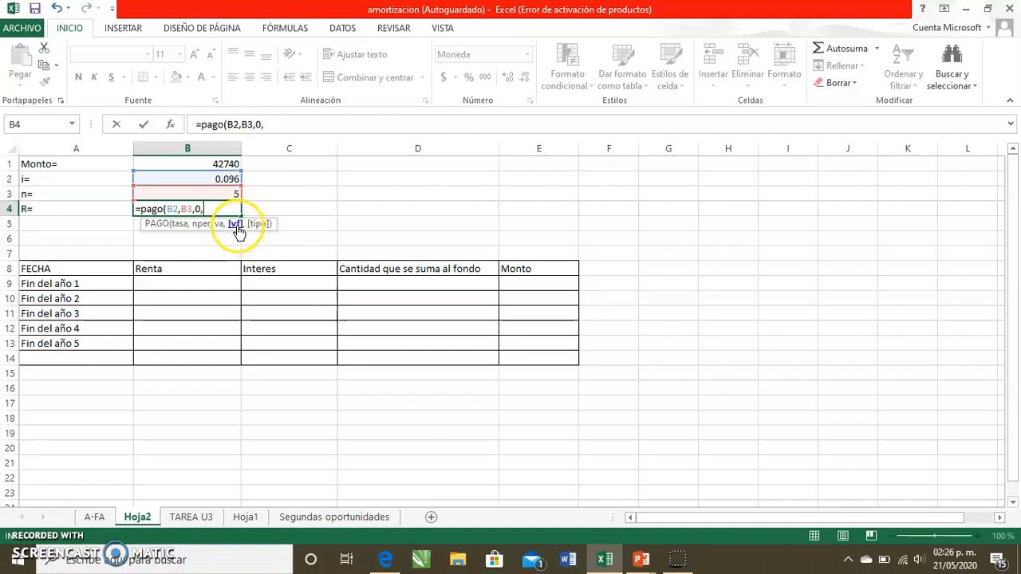
click(188, 166)
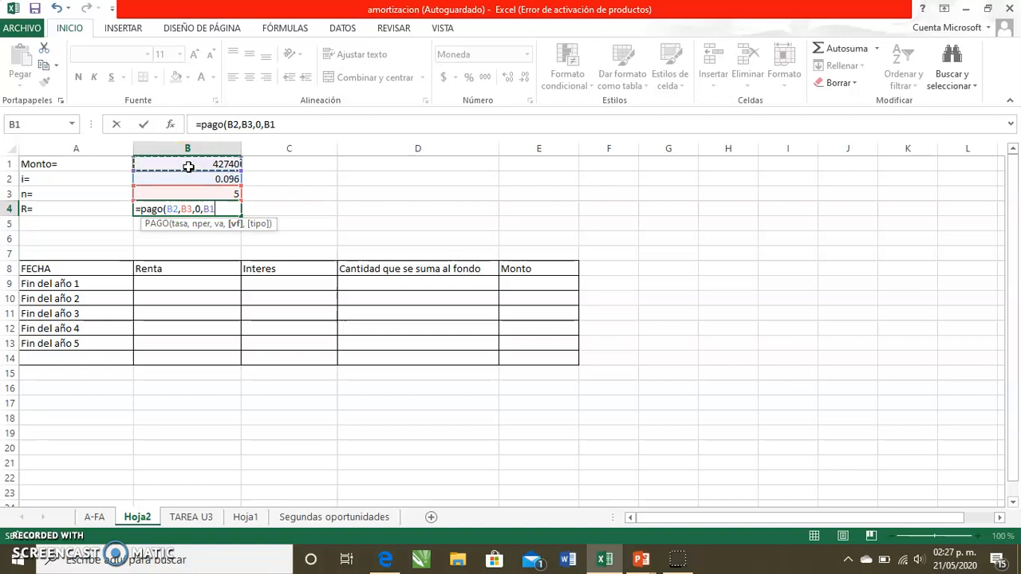
text(,)
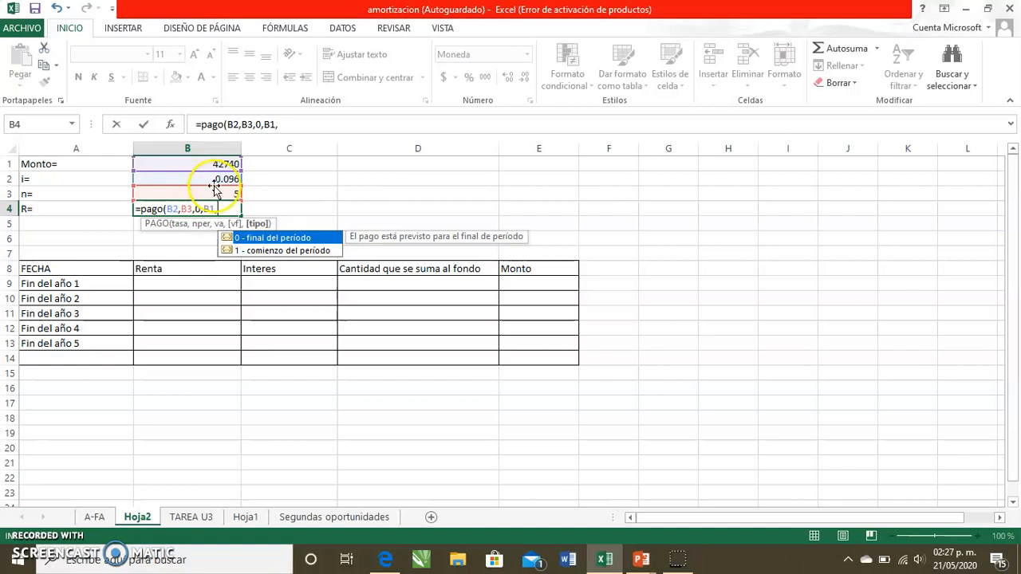
click(291, 238)
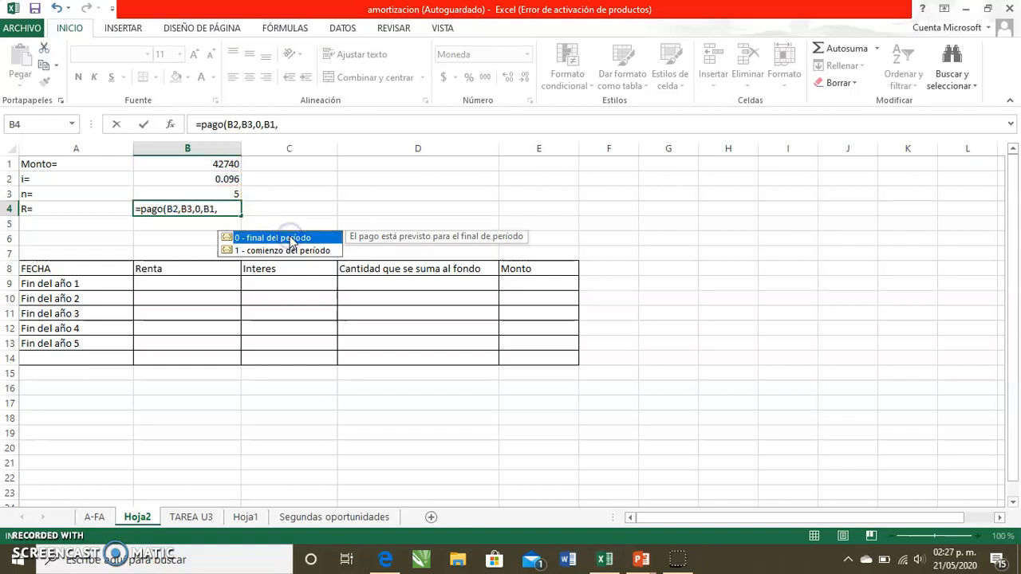
double_click(291, 238)
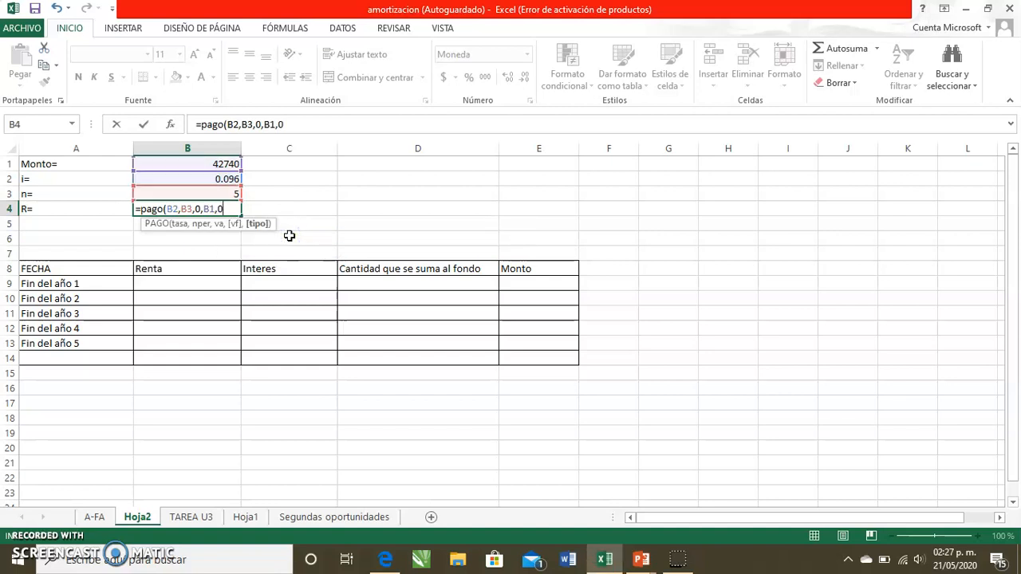
text())
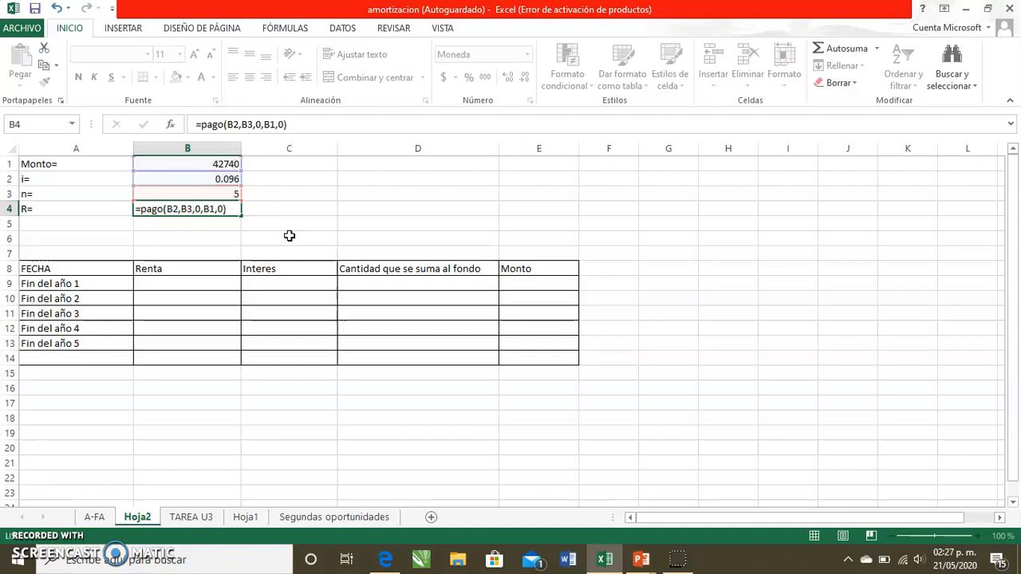
key(Return)
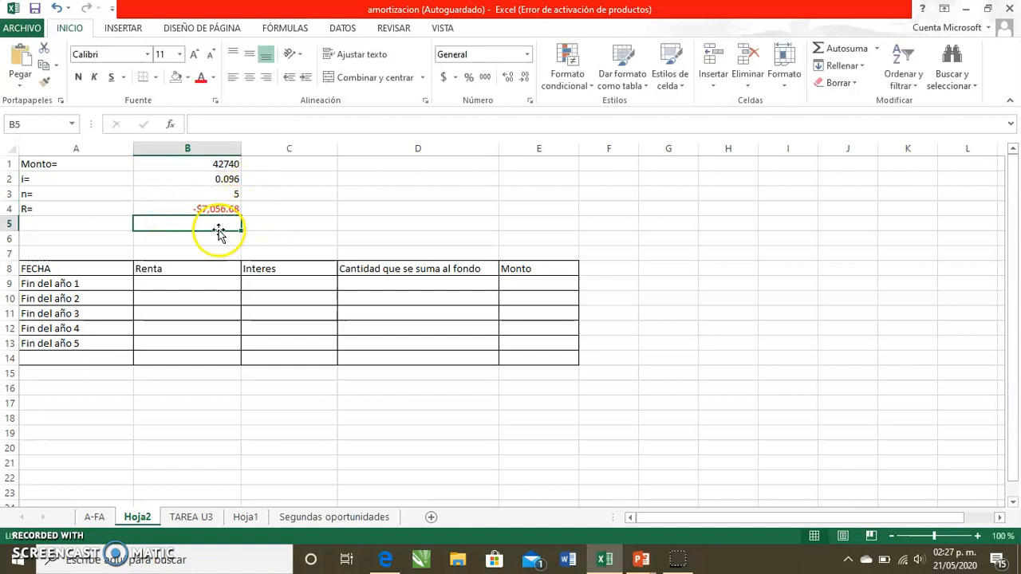
- Negate the payment formula in B4 so it reads =-PAGO(B2,B3,0,B1,0)
double_click(196, 209)
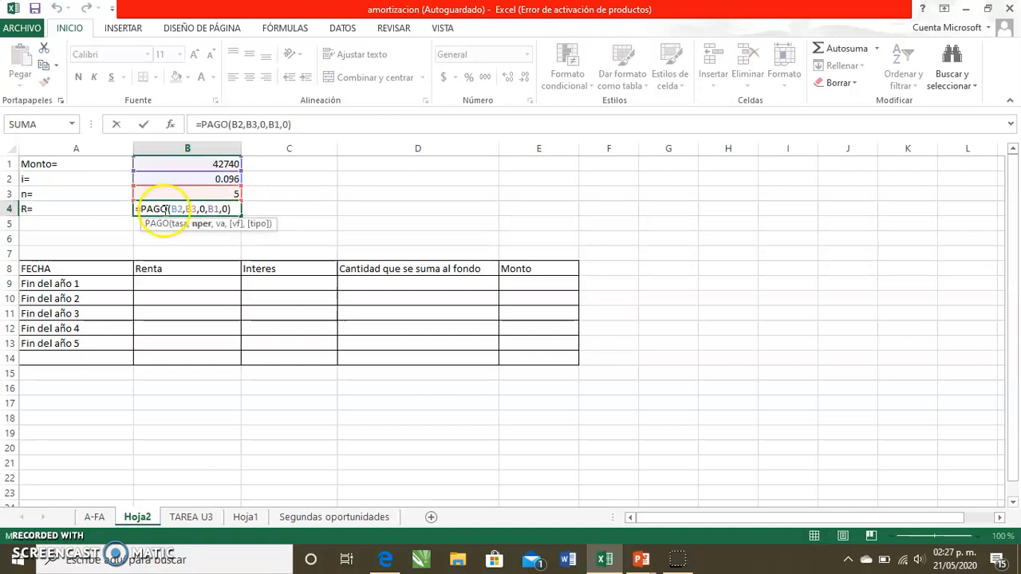
click(138, 210)
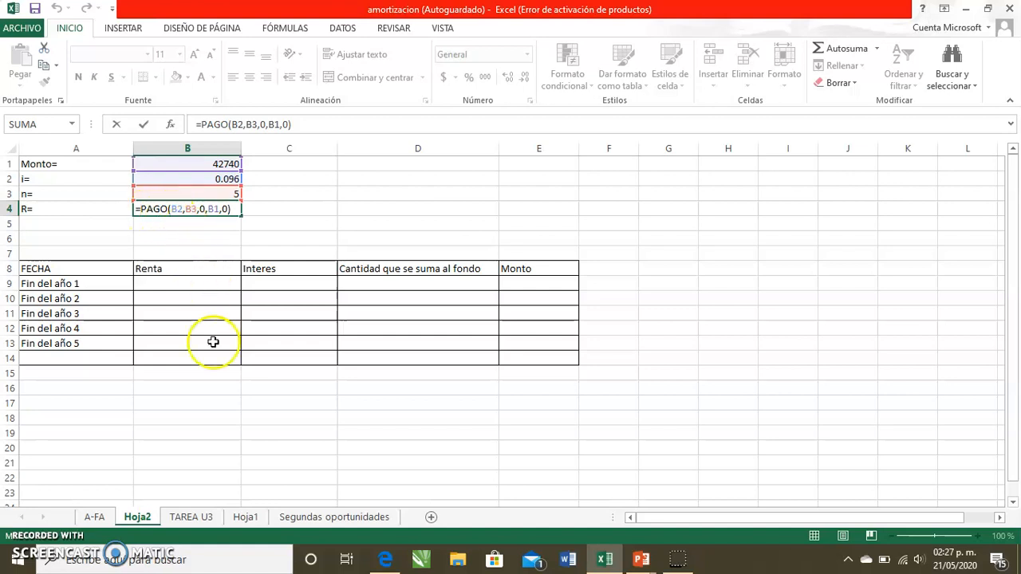
text(-)
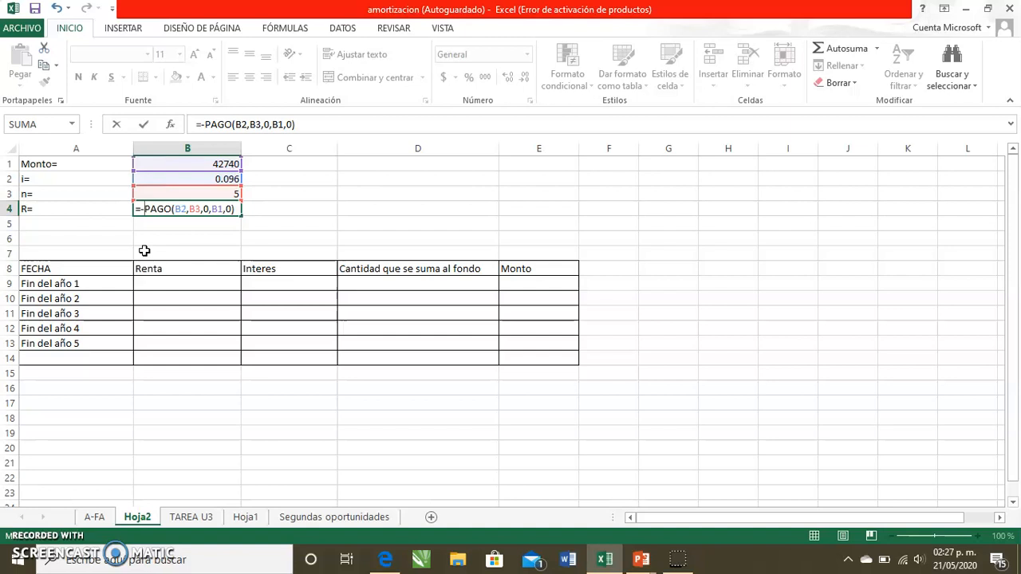
key(Return)
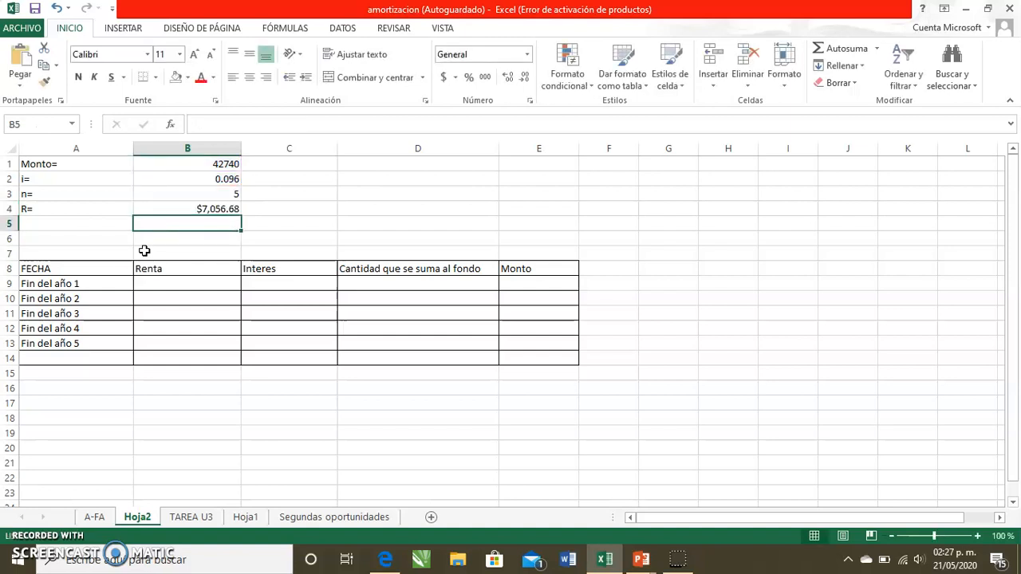
- Link the first Renta cell B9 to the payment as the absolute reference =$B$4 and fill it down to B13
double_click(228, 285)
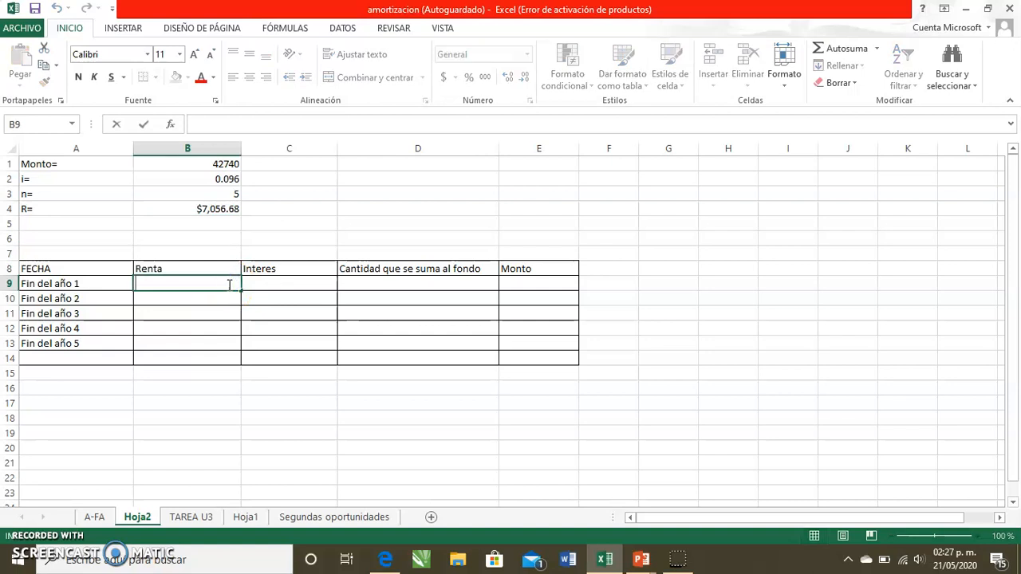
text(=)
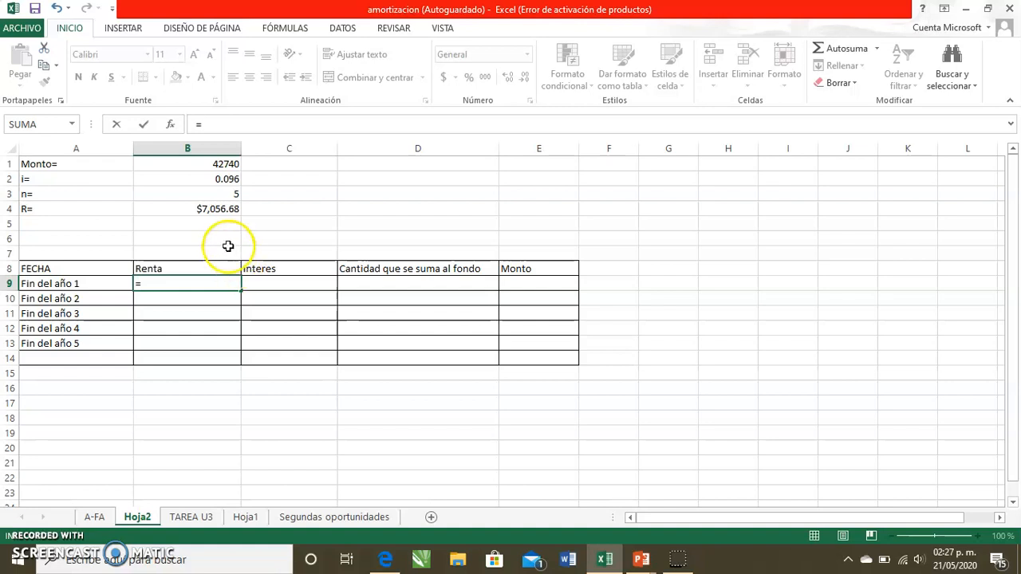
click(211, 209)
key(Return)
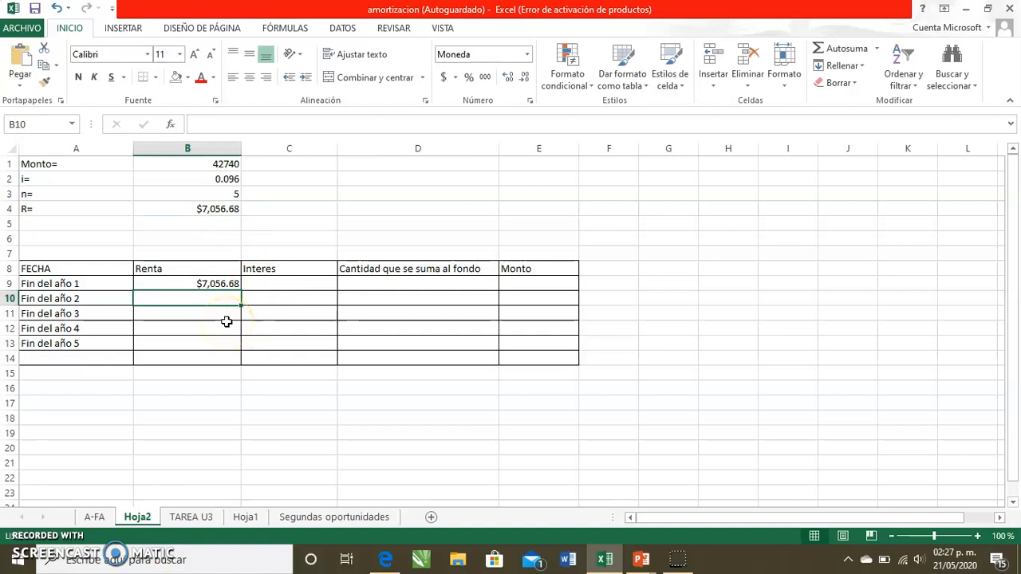
double_click(208, 285)
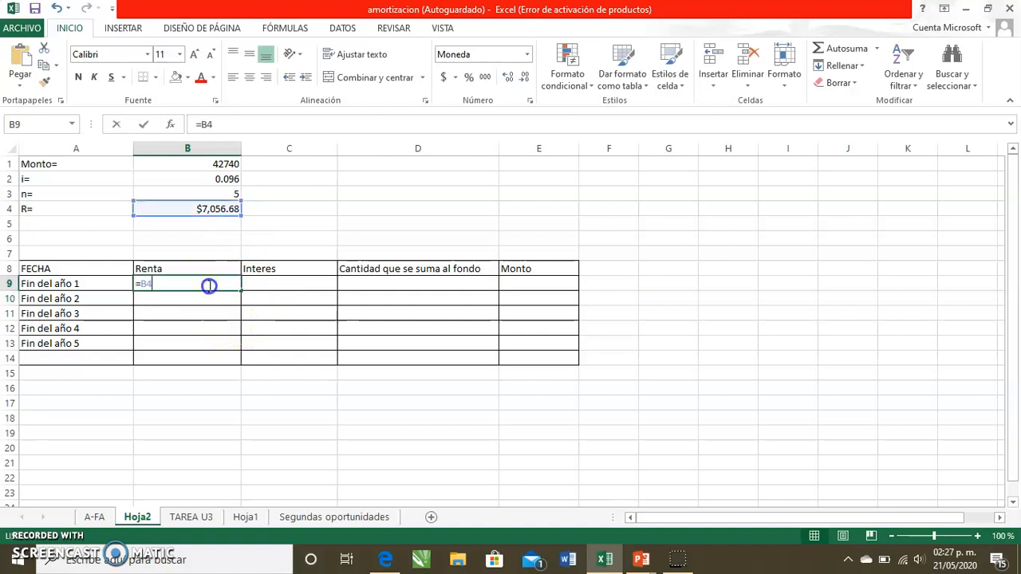
click(141, 283)
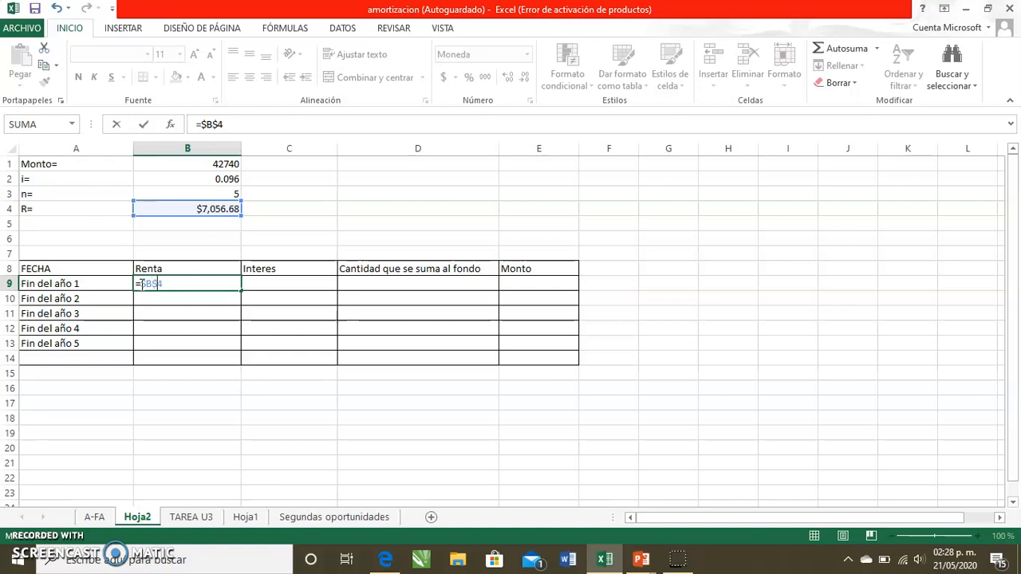
key(Return)
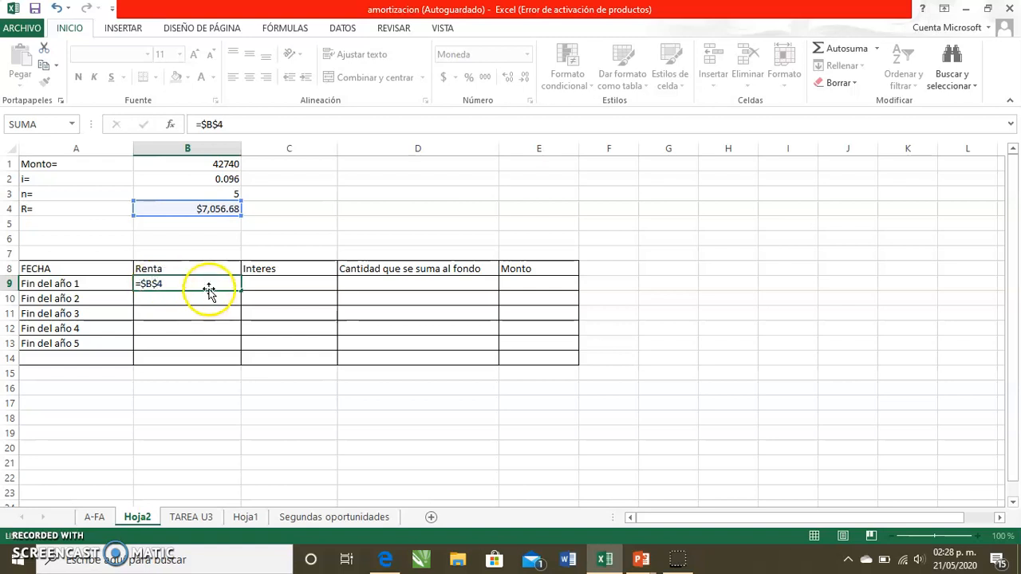
click(210, 285)
drag(239, 292, 239, 348)
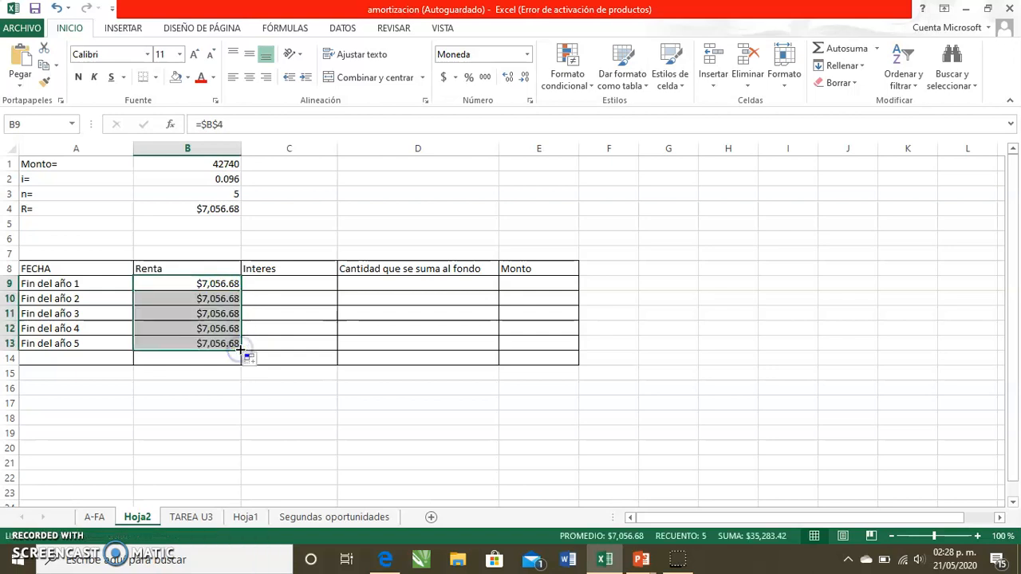
- Enter 0 as the first year's interest in C9
click(285, 281)
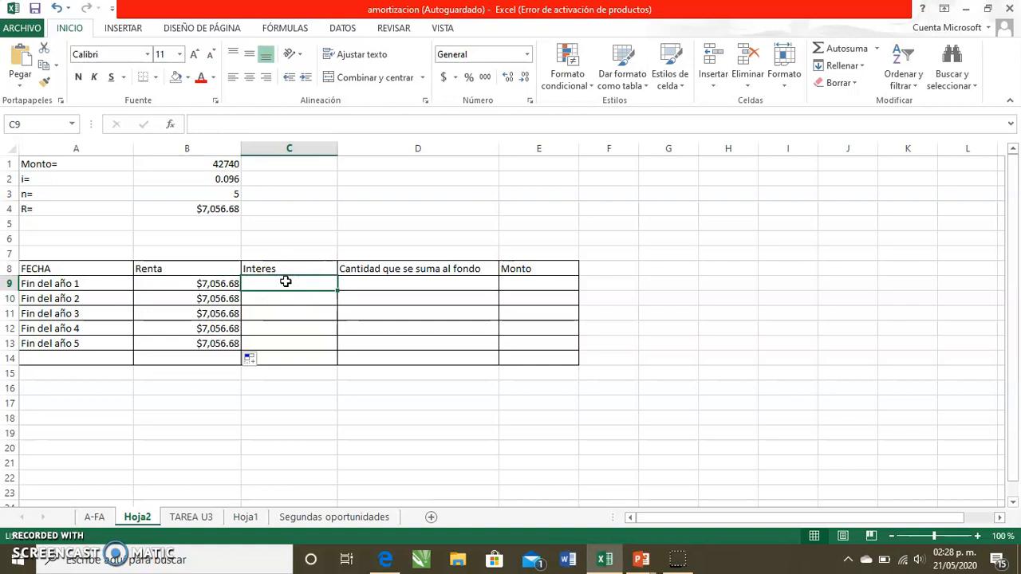
text(=0)
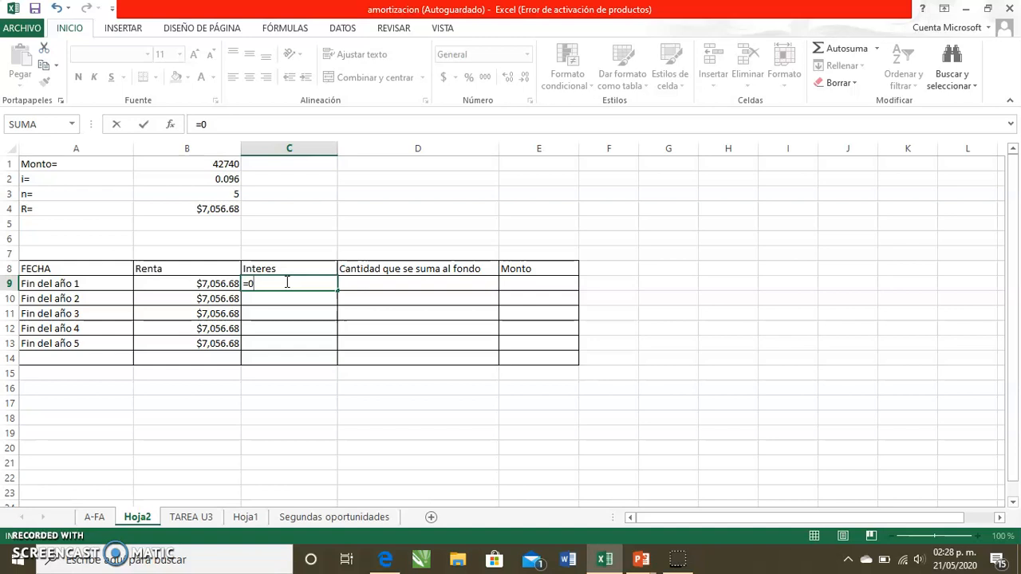
key(Return)
- Compute the first year's amount added to the fund in D9 as =B9+C9
key(Up)
key(Right)
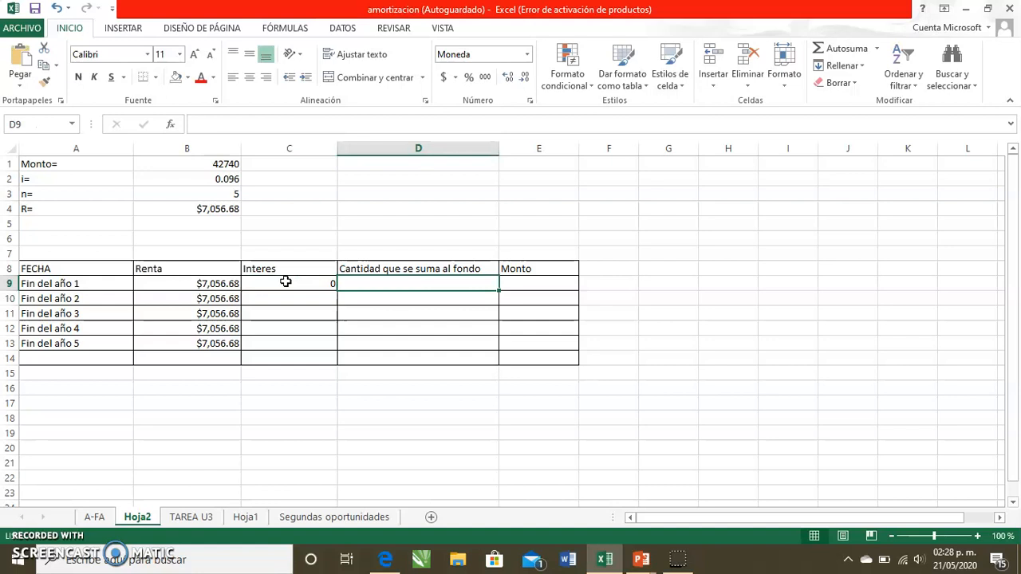
text(=)
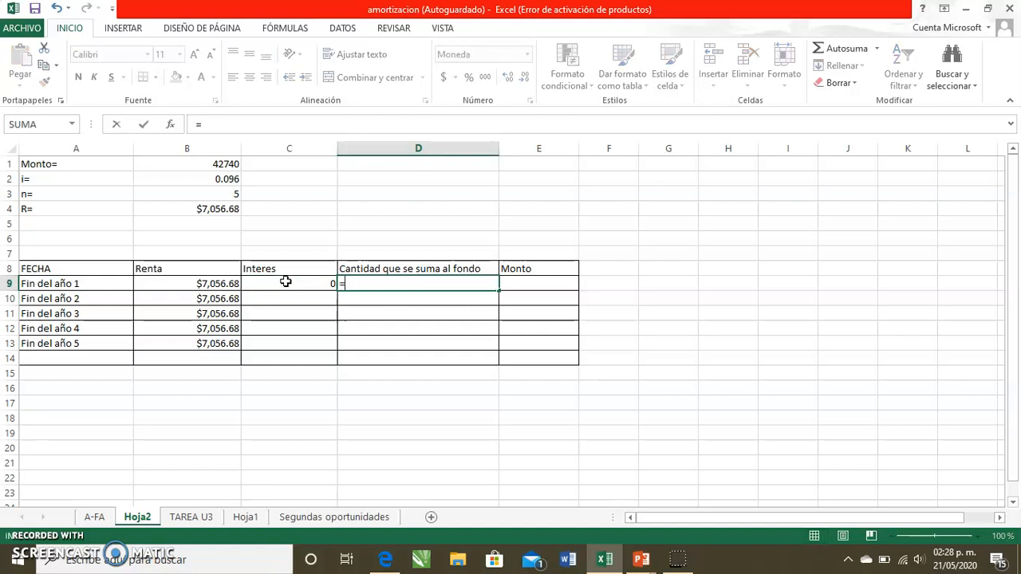
click(195, 287)
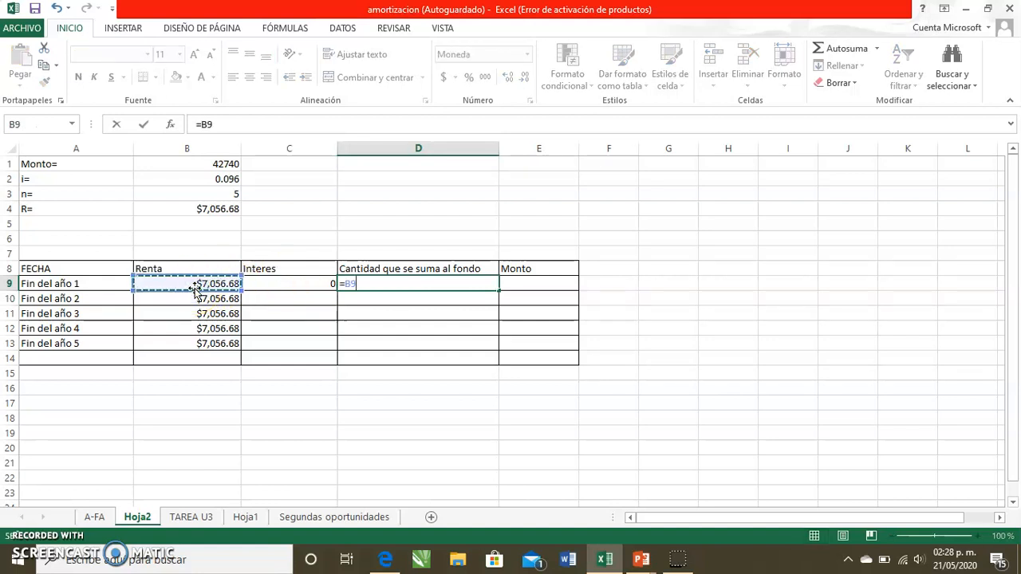
text(+)
click(304, 285)
click(307, 285)
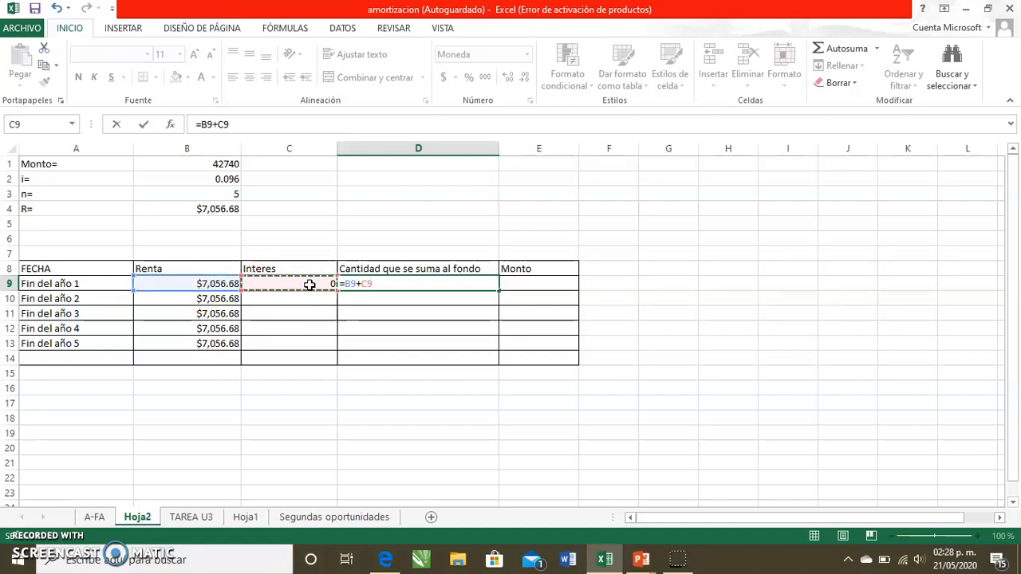
key(Return)
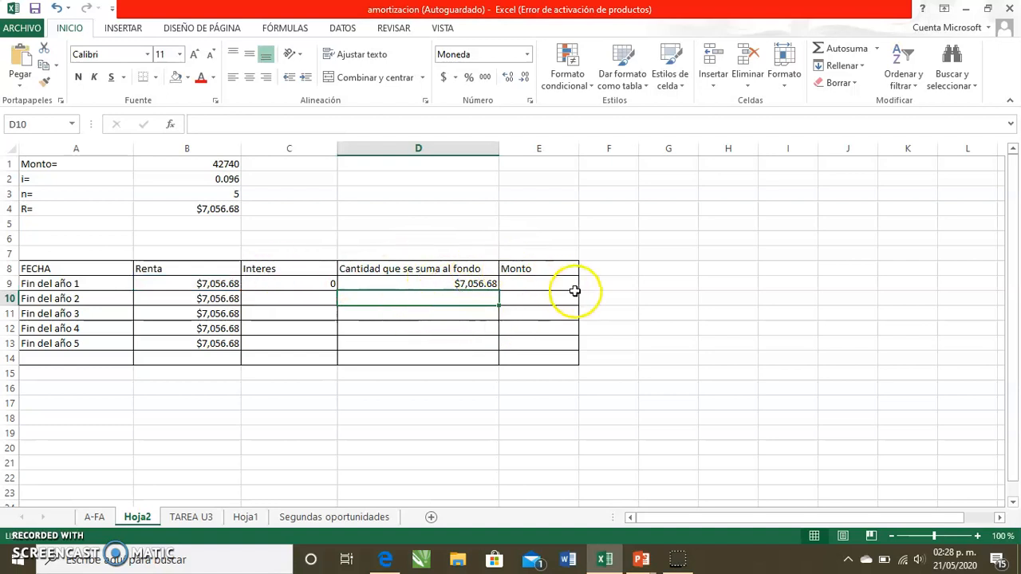
- Set the first year's Monto in E9 equal to D9
click(548, 284)
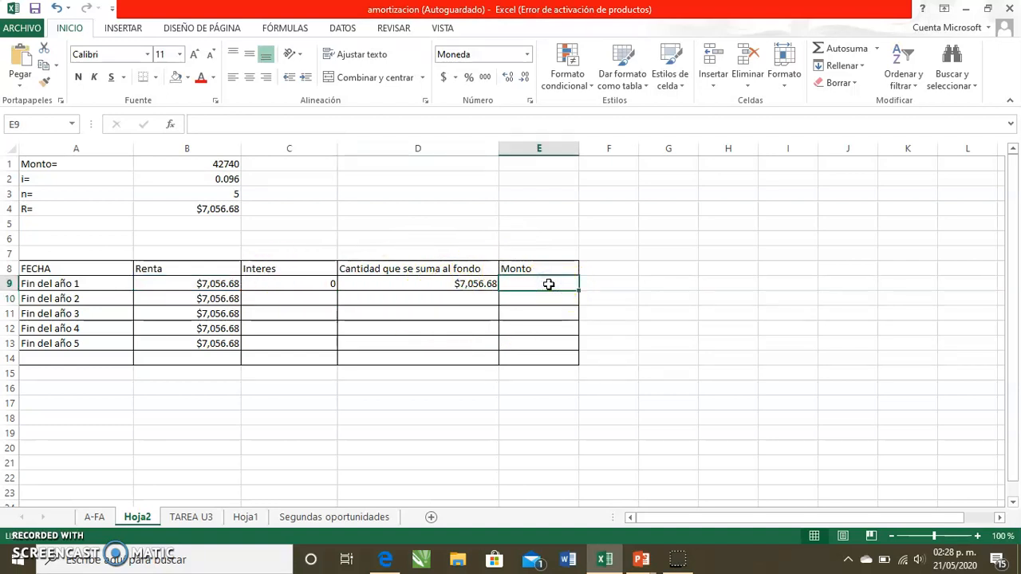
text(=)
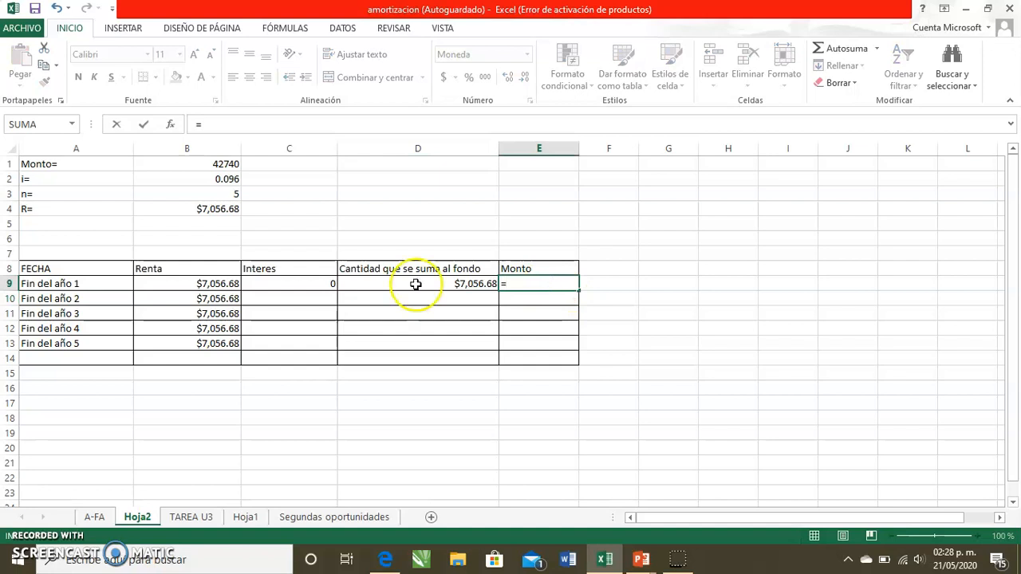
click(358, 283)
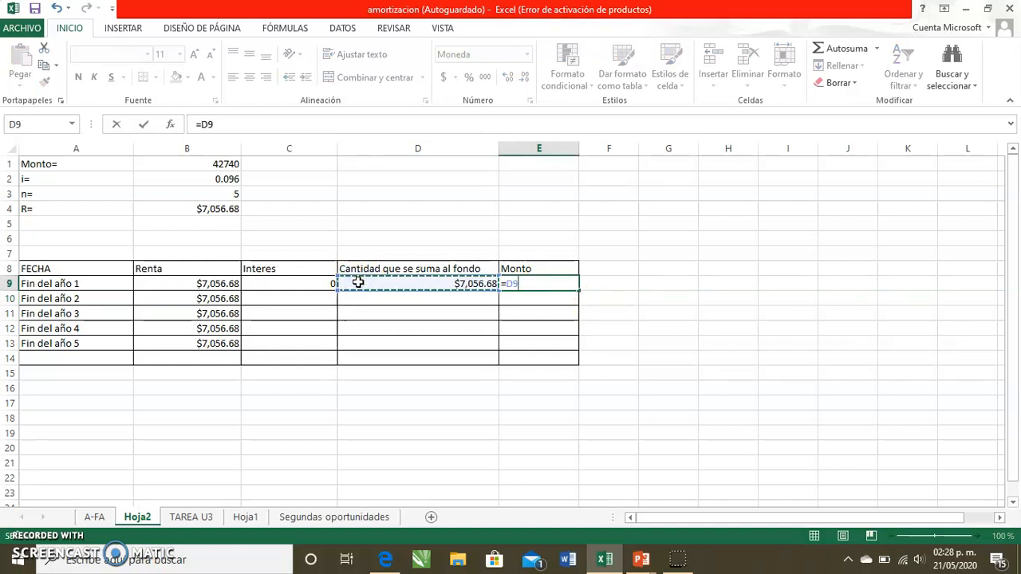
click(544, 284)
key(Return)
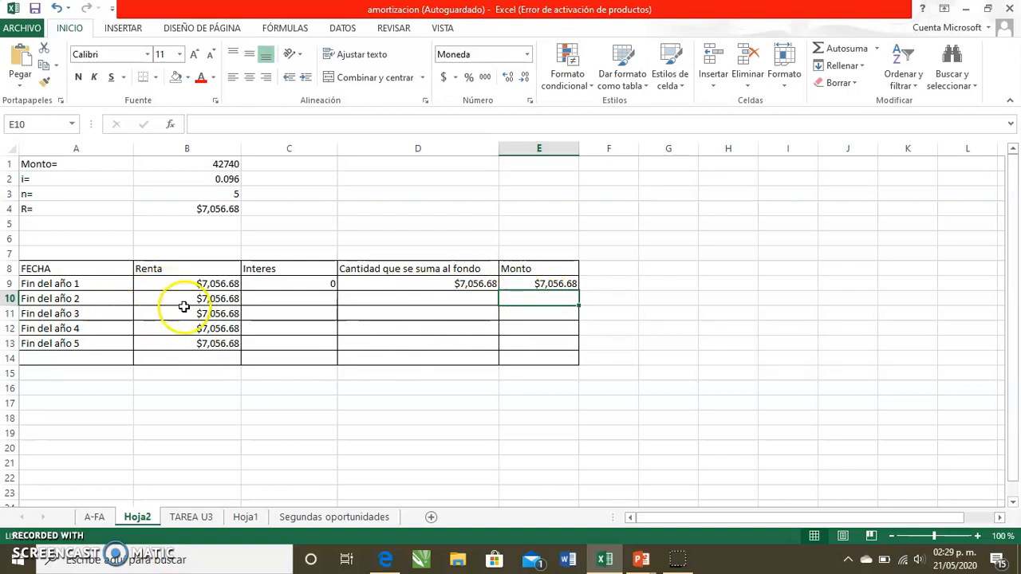
- Compute the second year's interest in C10 as =E9*B2, the previous fund amount times the rate
click(293, 294)
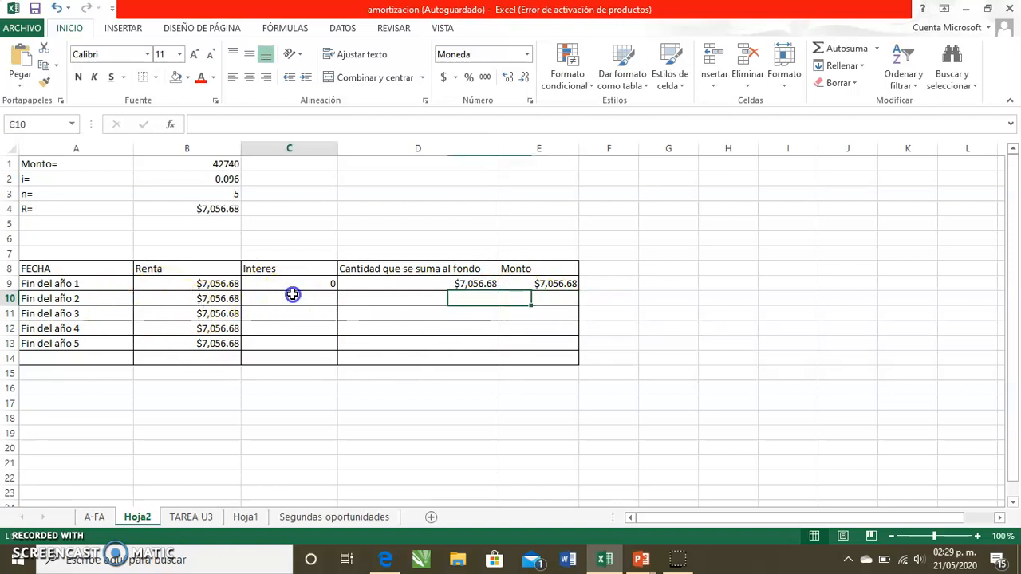
text(=)
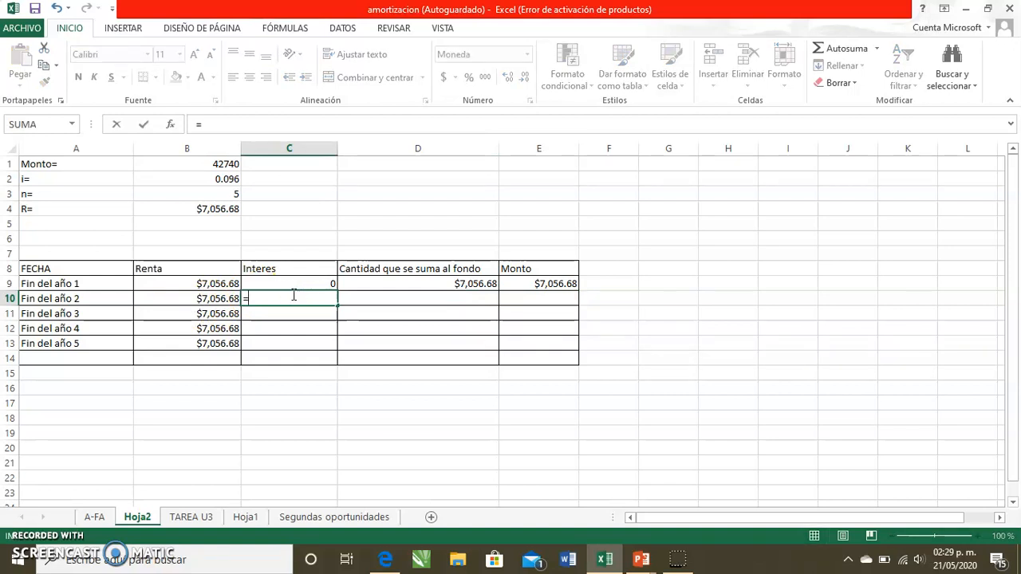
click(515, 286)
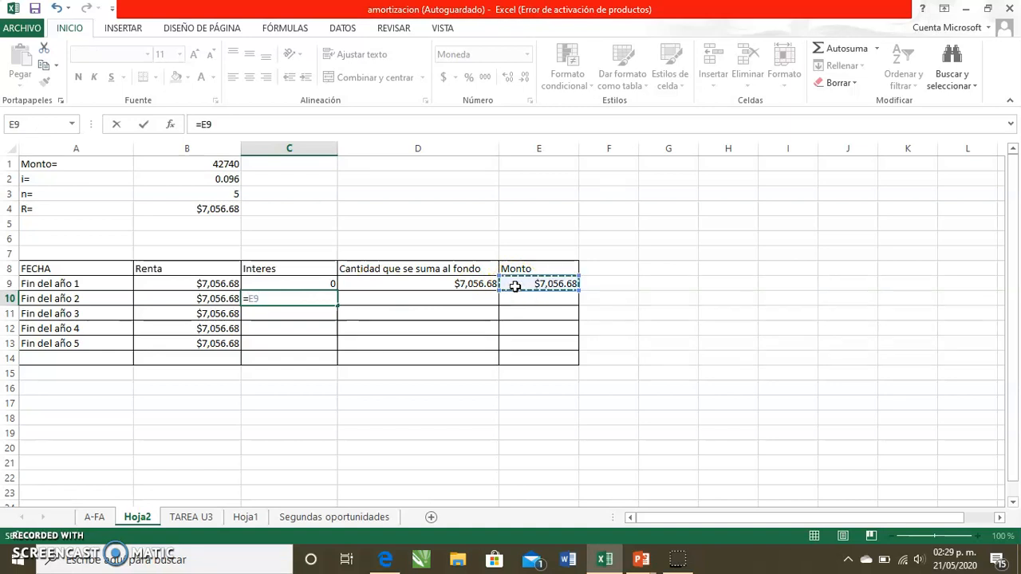
text(*)
click(187, 180)
key(Return)
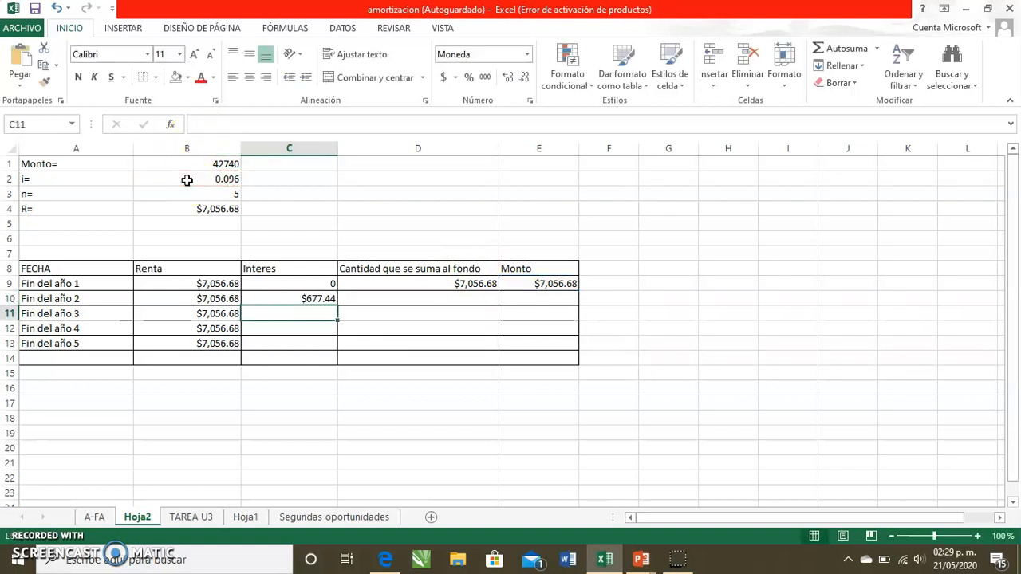
- Compute the second year's amount added to the fund in D10 as =B10+C10
key(Up)
key(Right)
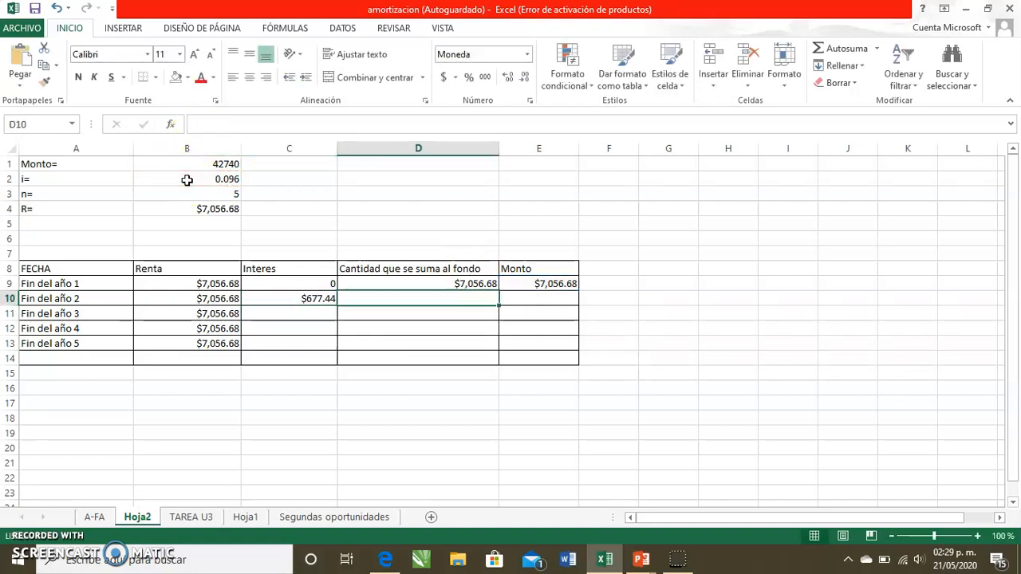
text(=)
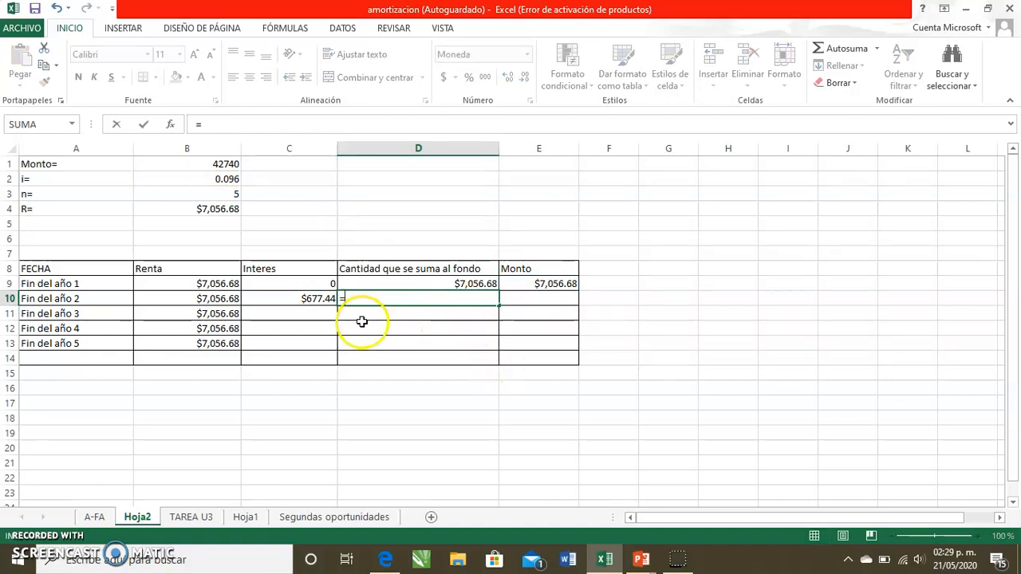
click(155, 295)
text(+)
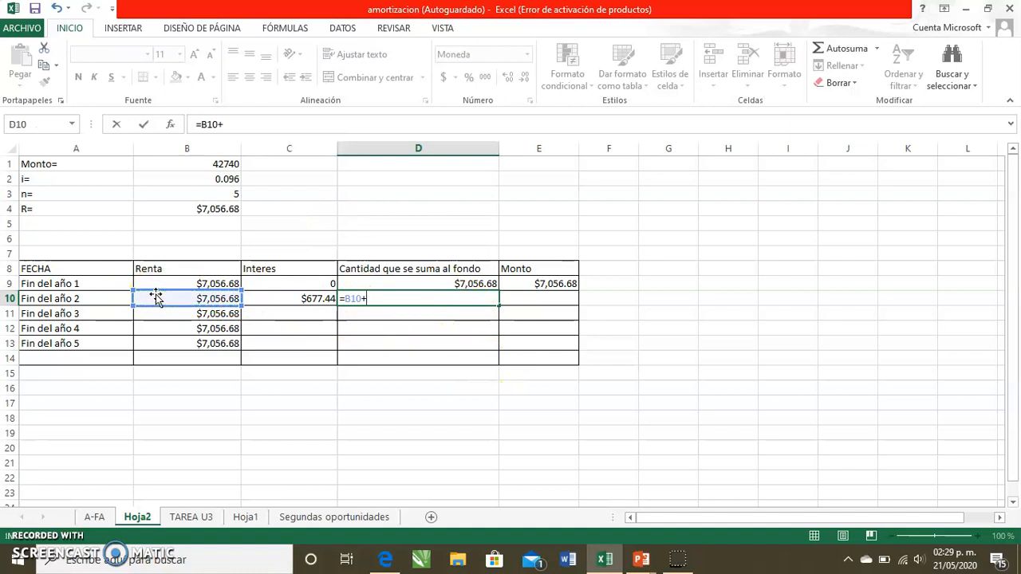
click(323, 298)
key(Return)
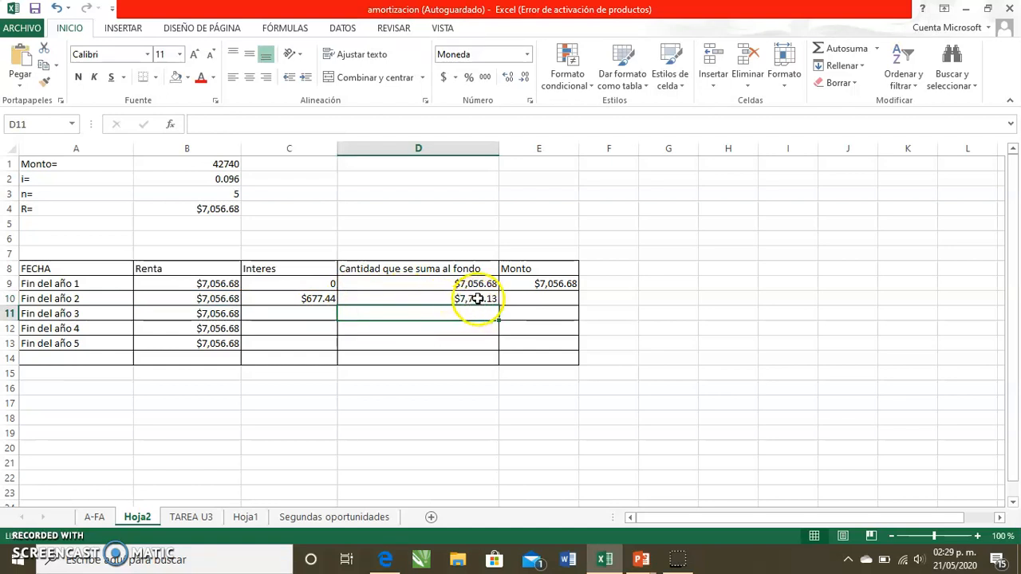
- Compute the second year's Monto in E10 as =E9+D10, accumulating the previous fund
click(526, 297)
text(=)
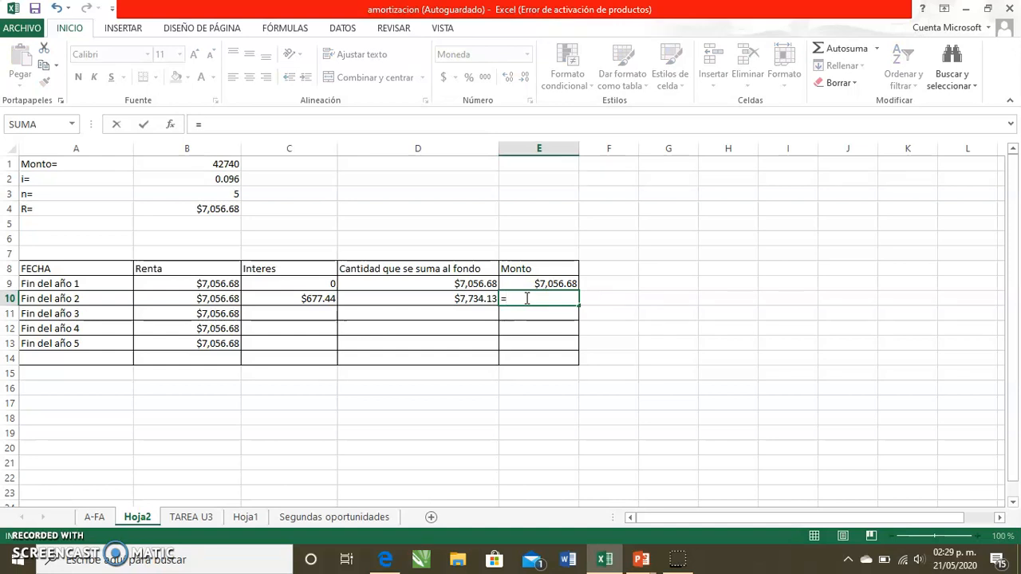
click(532, 284)
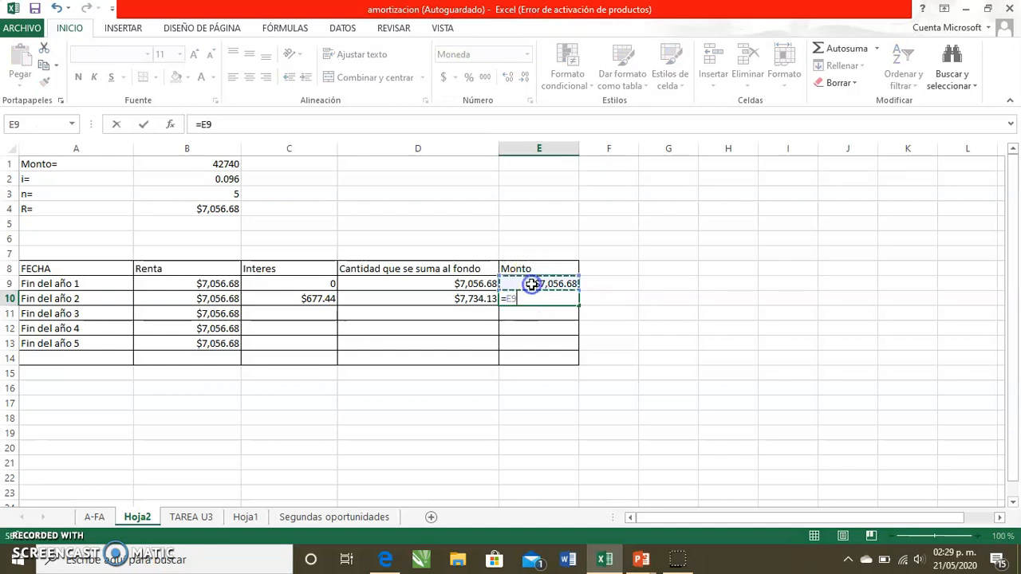
text(+)
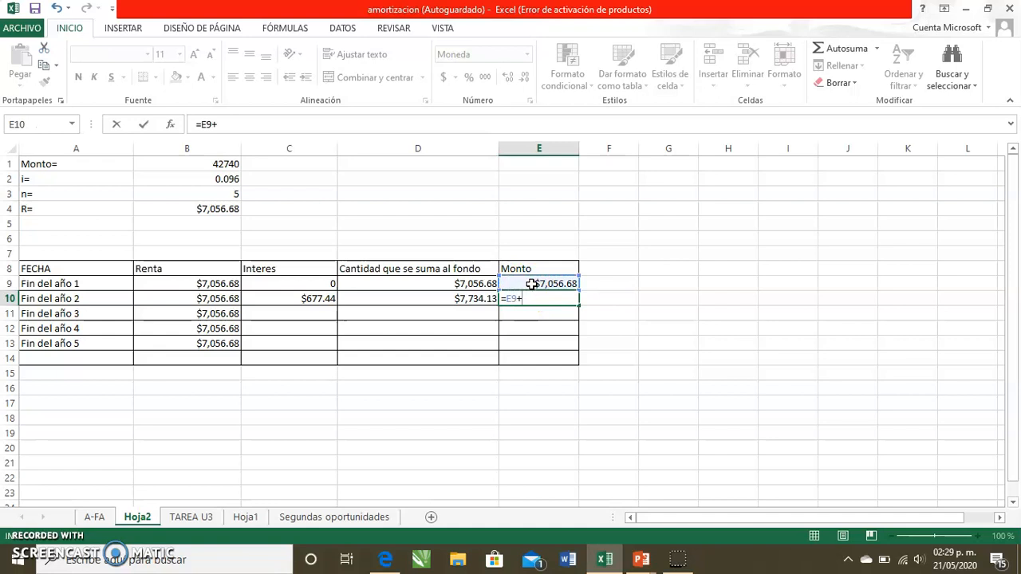
click(424, 299)
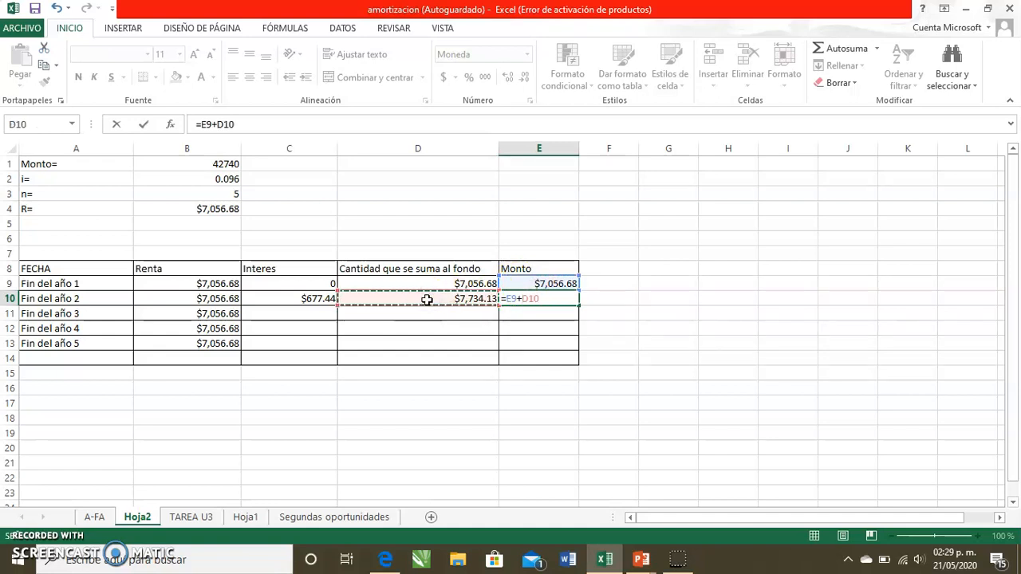
key(Return)
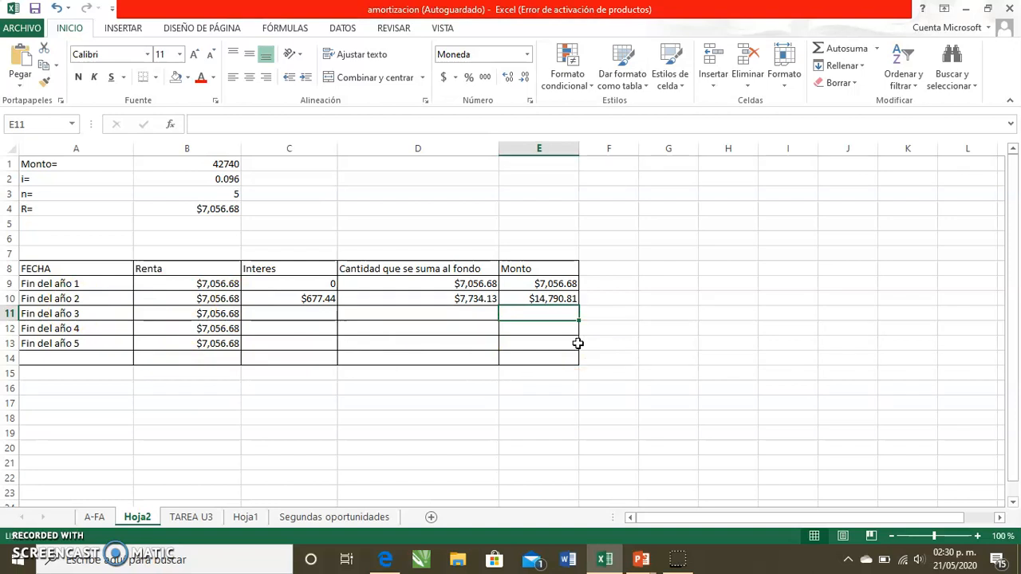
- Compute the third year's interest in C11 as =E10*B2, the previous fund amount times the rate
click(296, 312)
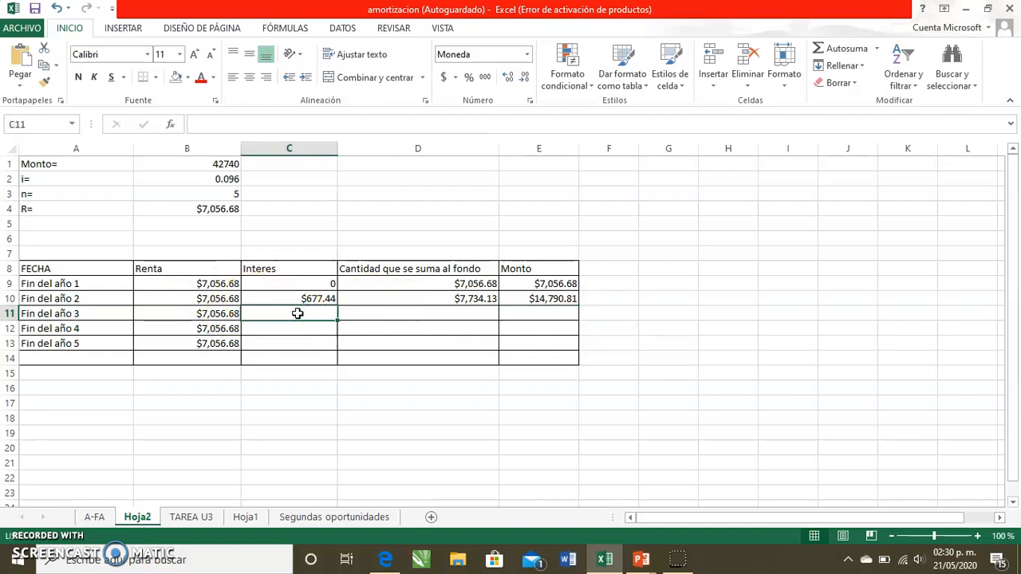
text(=)
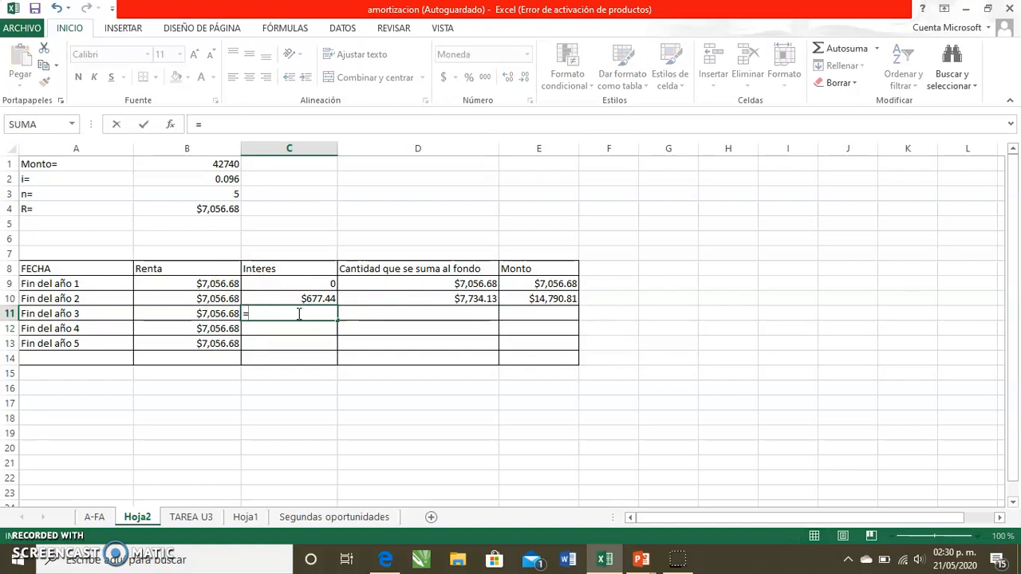
click(536, 298)
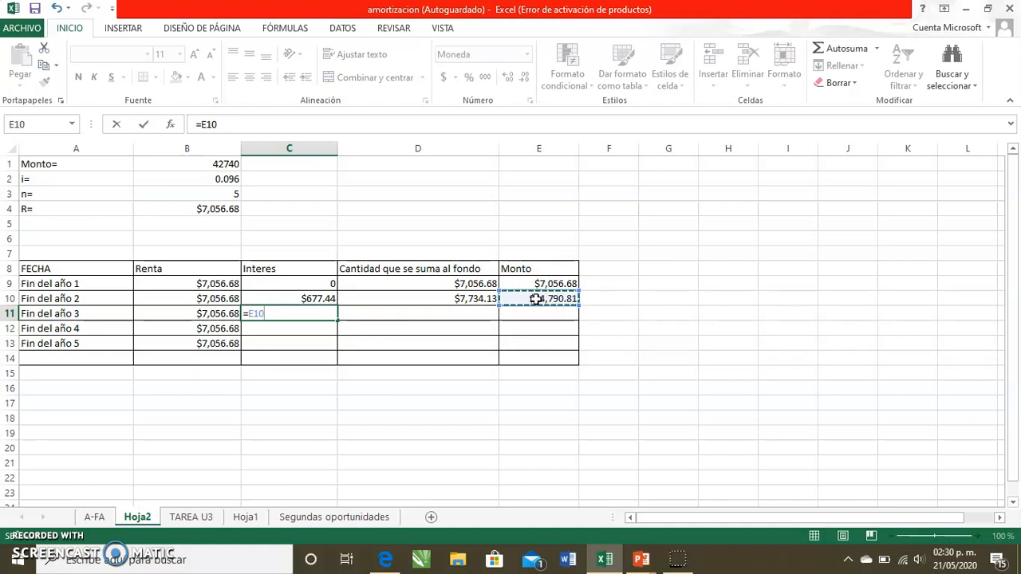
text(*)
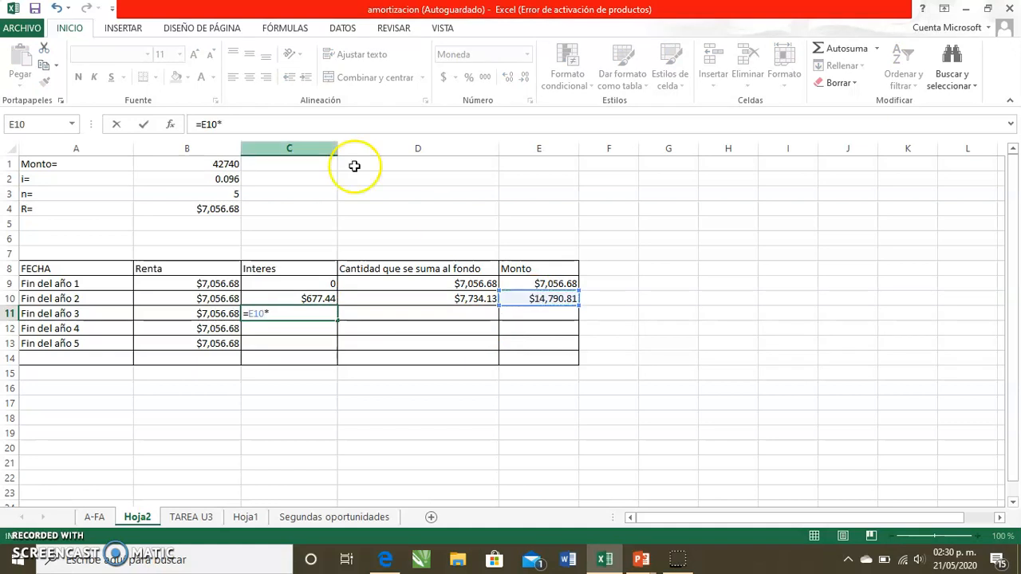
click(199, 180)
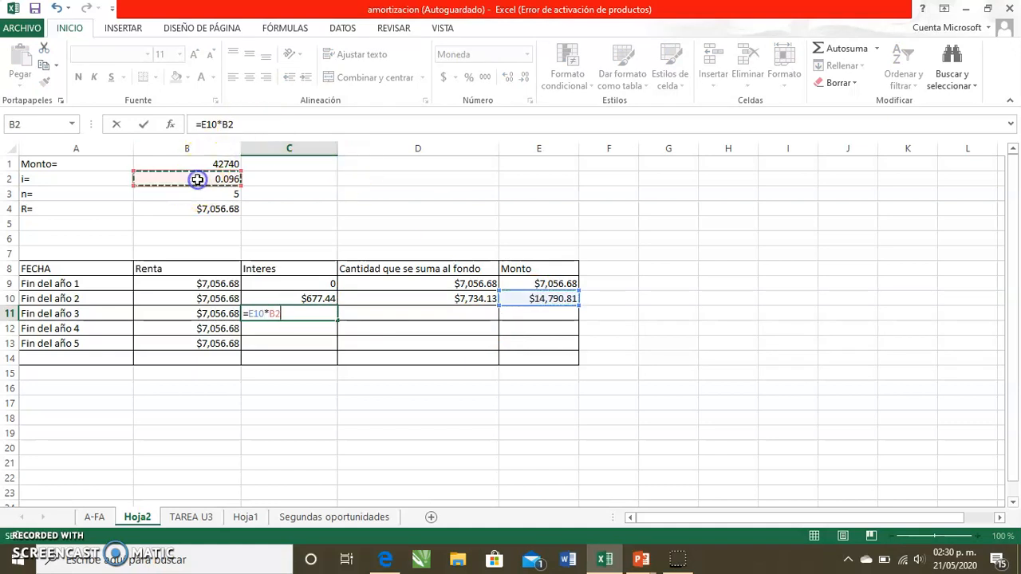
key(Return)
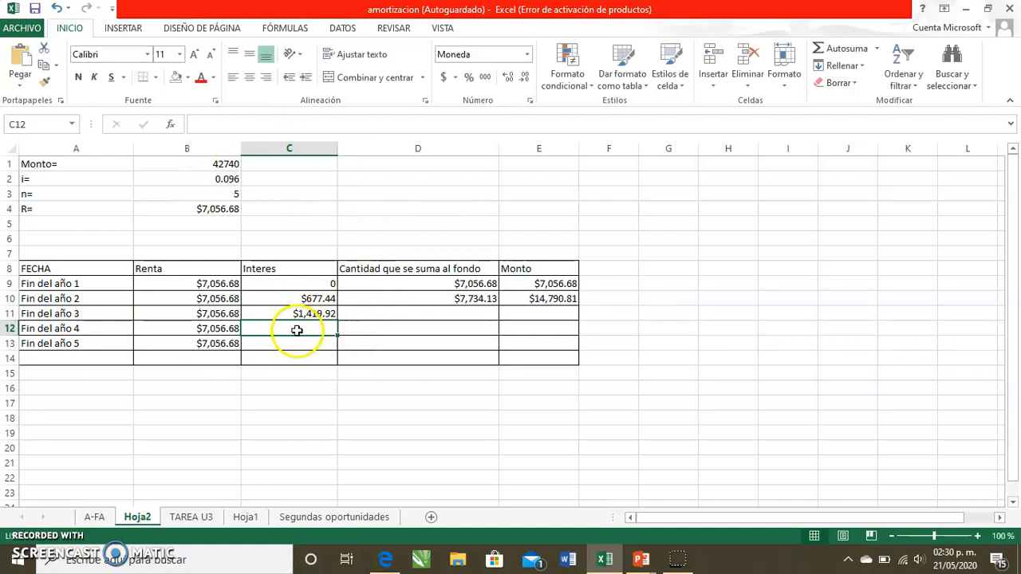
- Compute the third year's amount added to the fund in D11 as =B11+C11
click(375, 311)
text(=)
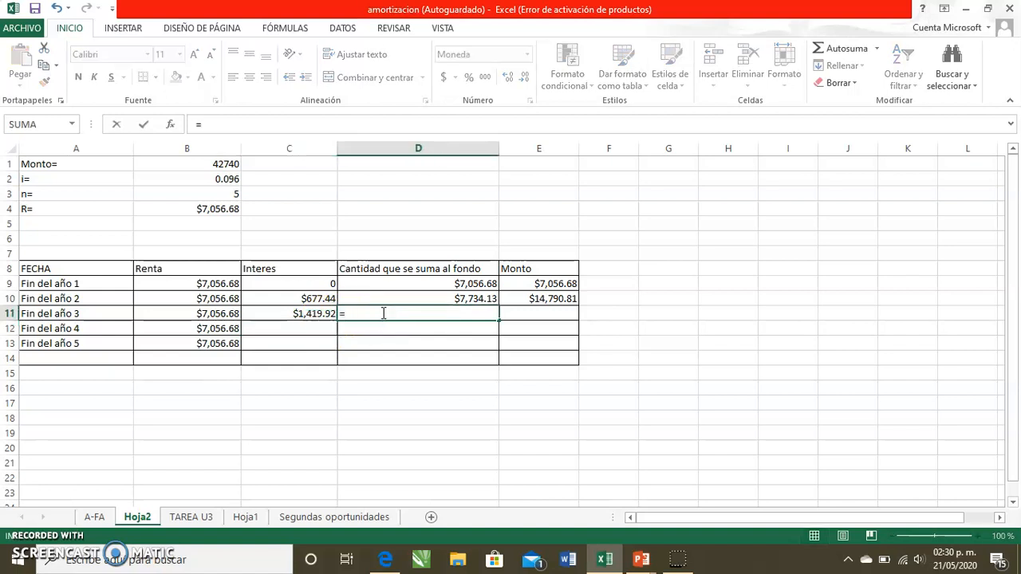
click(191, 313)
text(+)
click(262, 312)
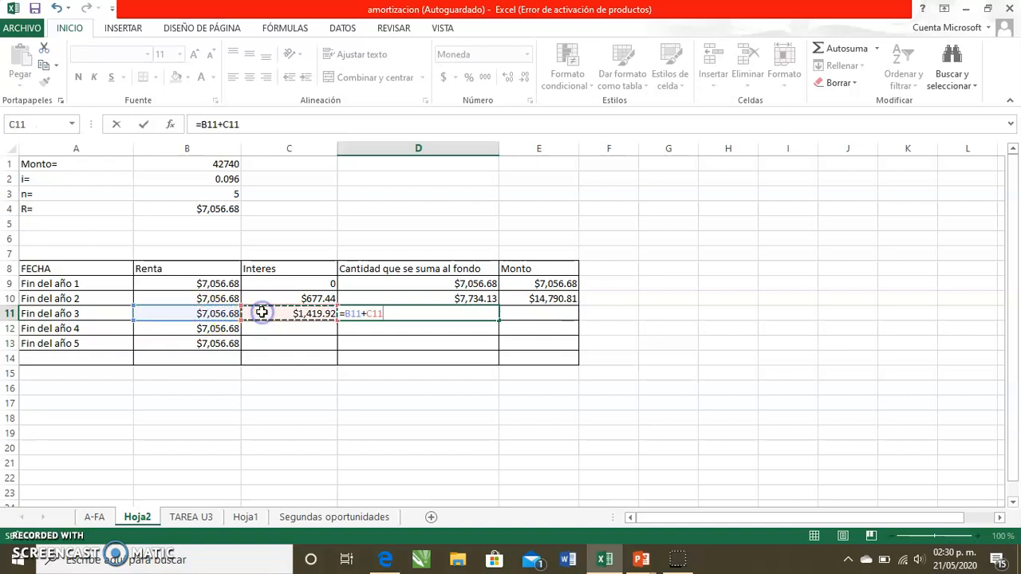
key(Return)
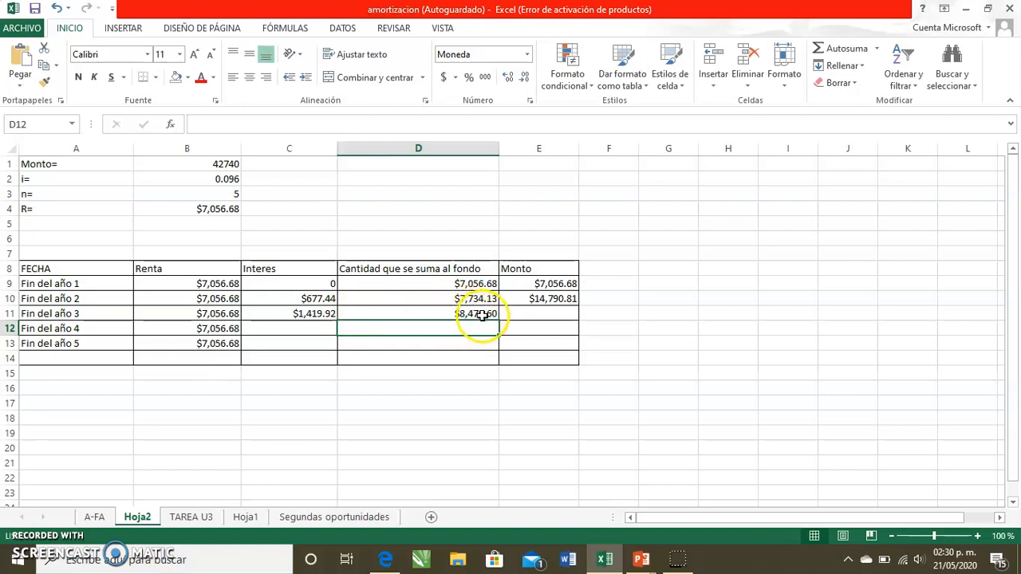
- Compute the third year's Monto in E11 as =E10+D11, accumulating the previous fund
click(524, 314)
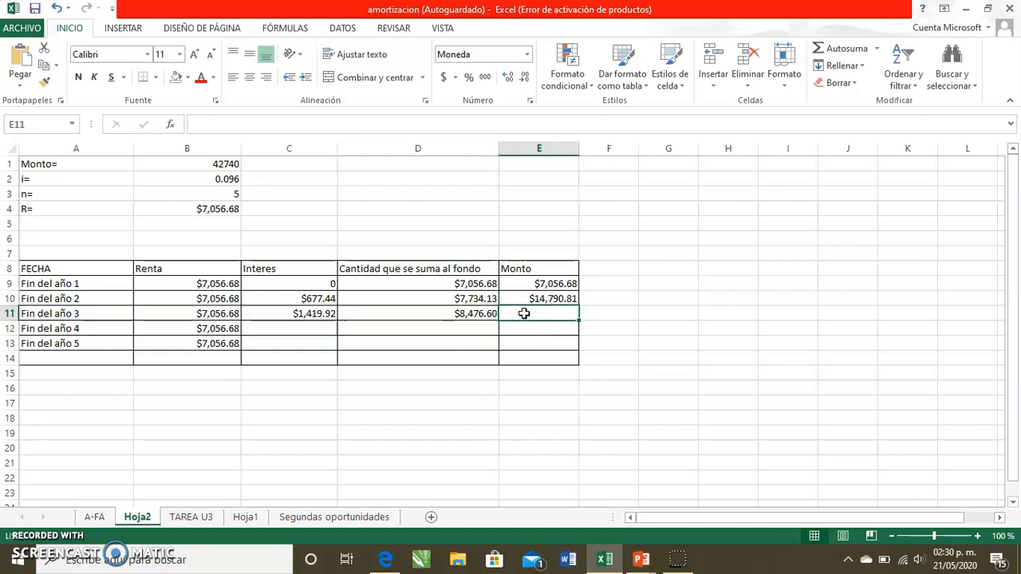
text(=)
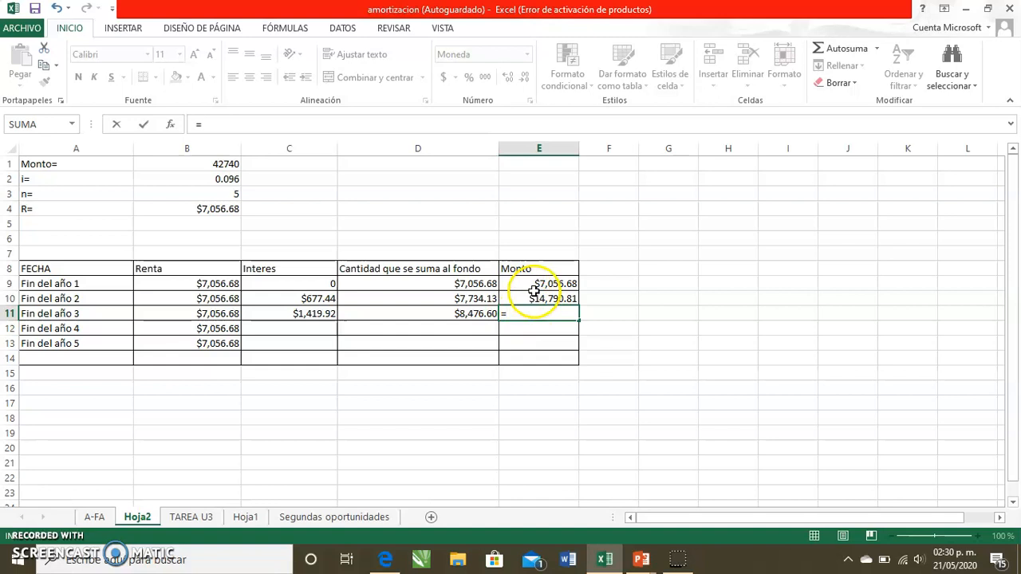
click(534, 298)
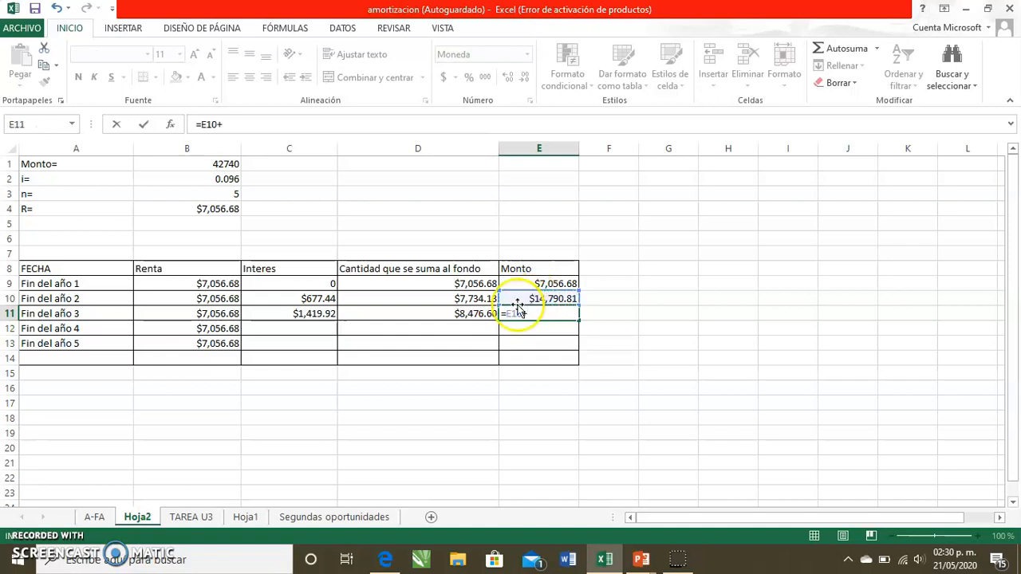
click(446, 313)
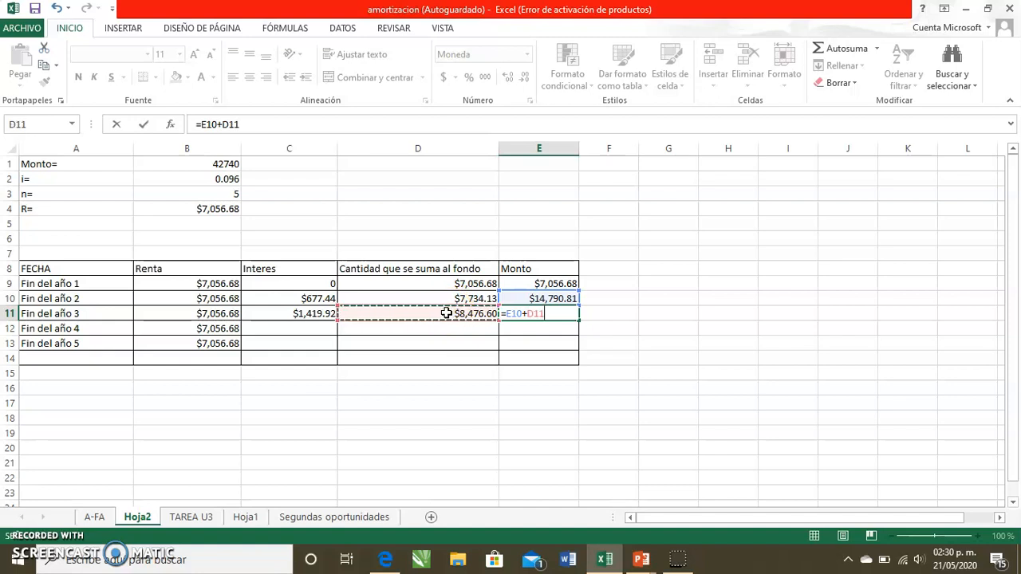
key(Return)
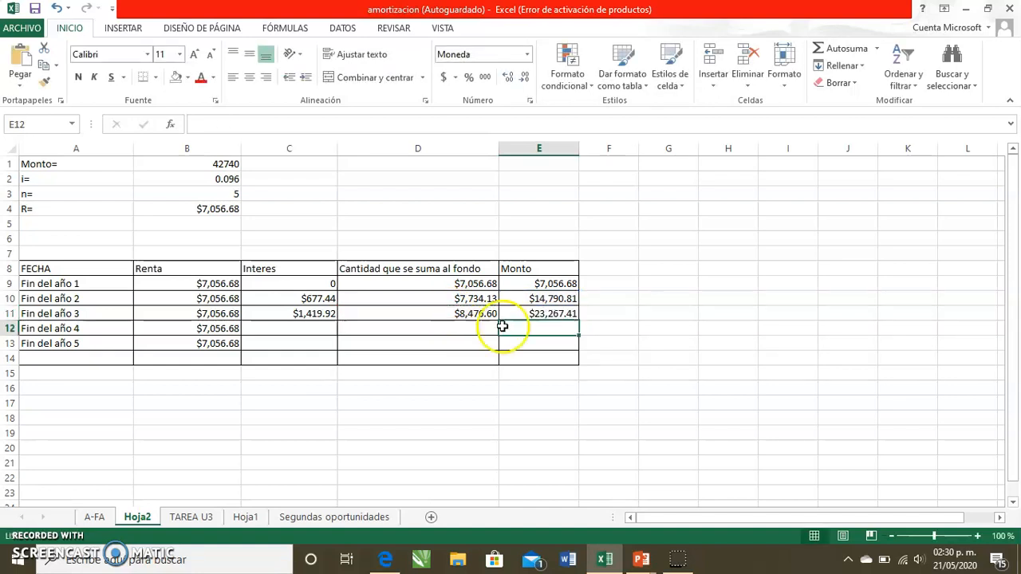
- Compute the fourth year's interest in C12 as =E11*B2
click(271, 330)
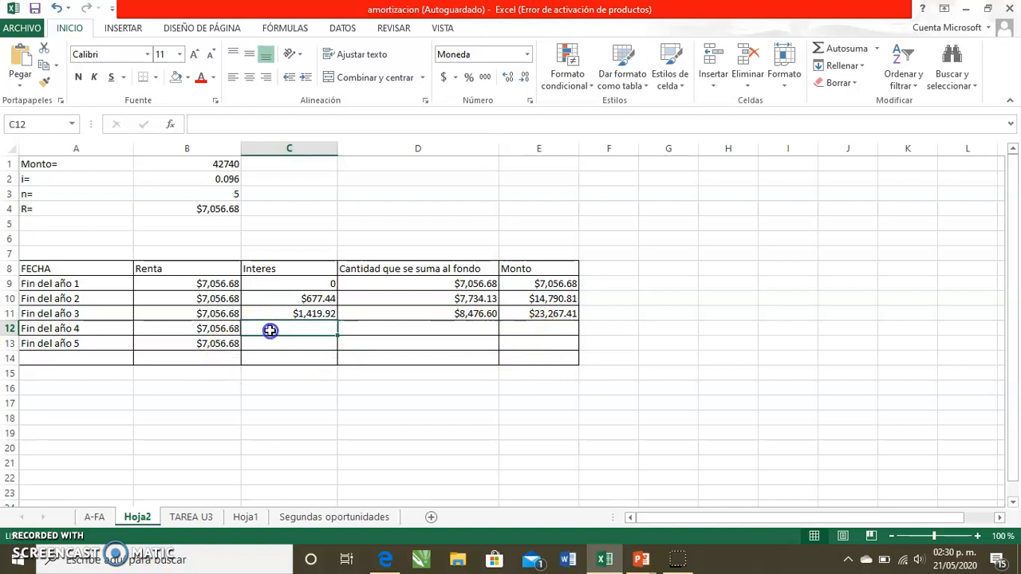
text(=)
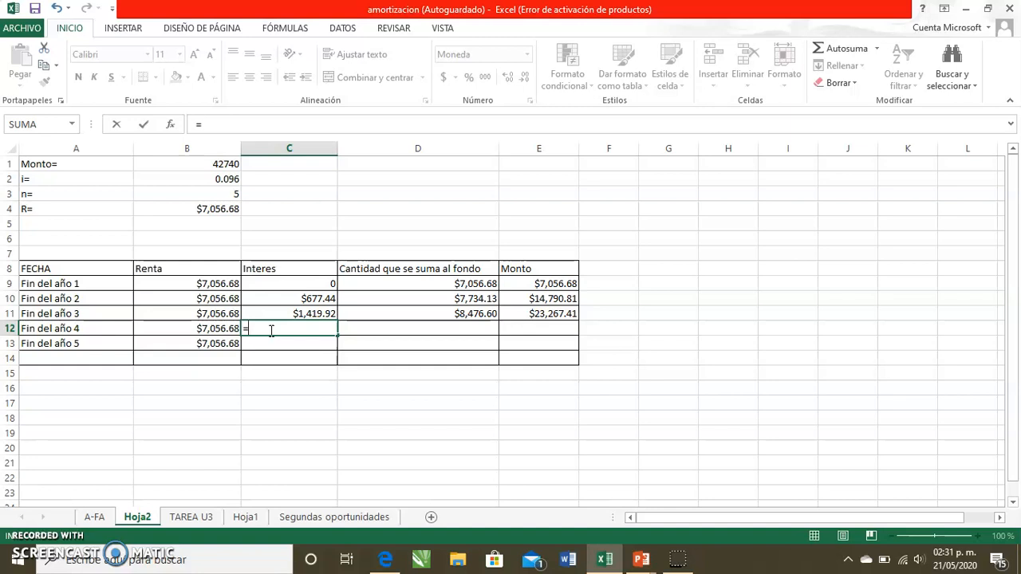
click(550, 311)
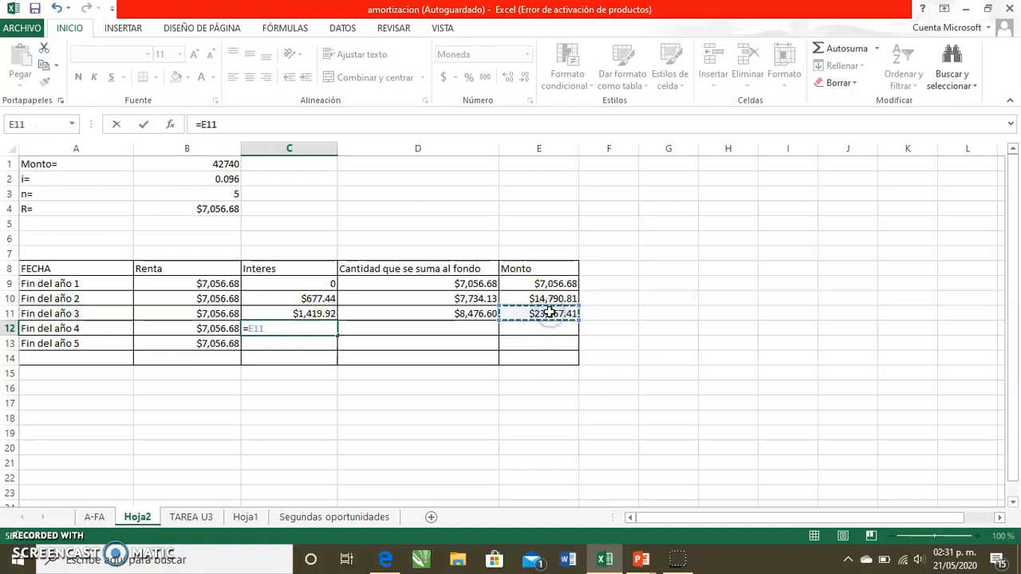
click(223, 177)
key(Return)
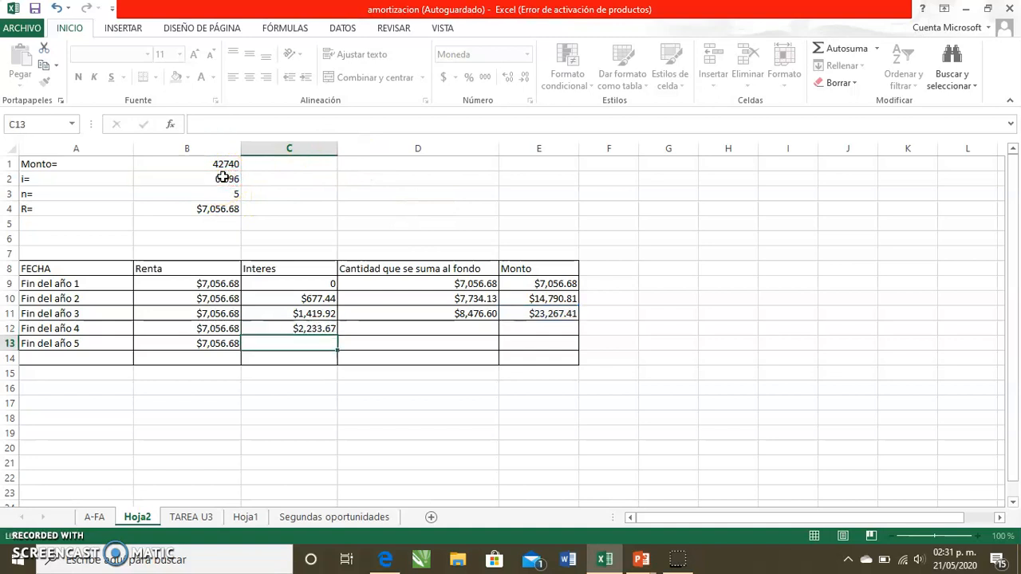
- Compute the fourth year's amount added to the fund in D12 as =B12+C12
click(381, 328)
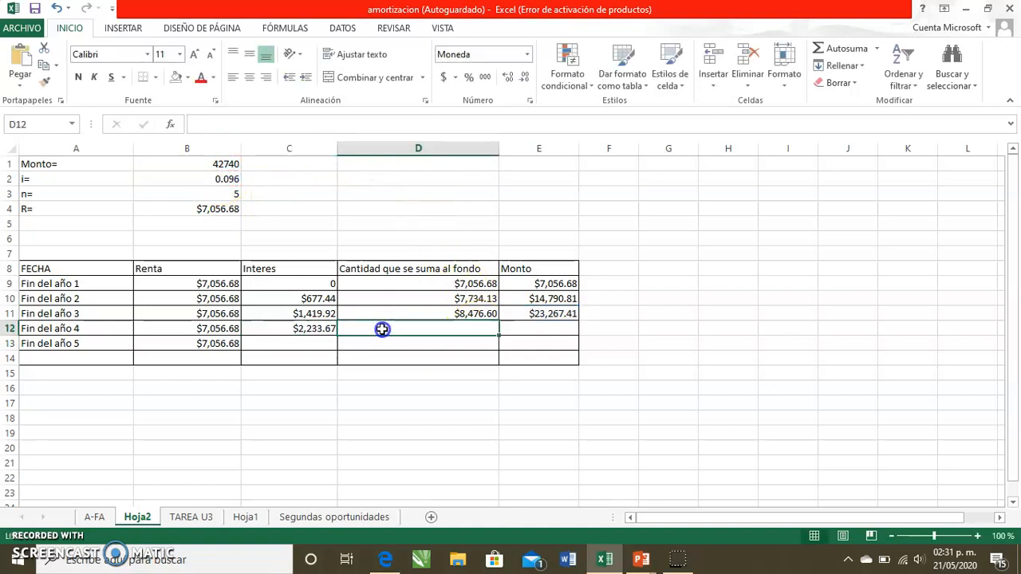
text(=)
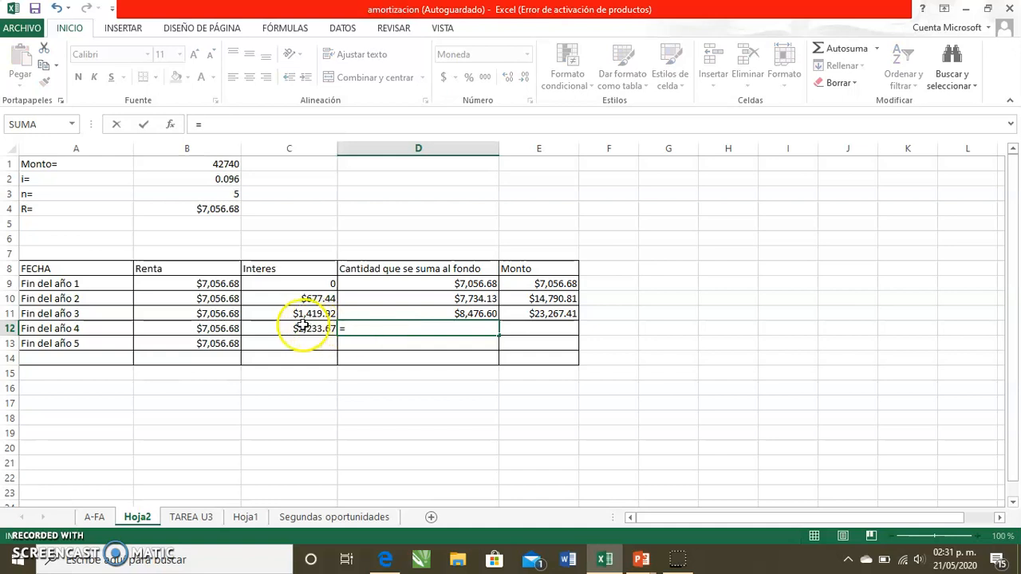
click(221, 331)
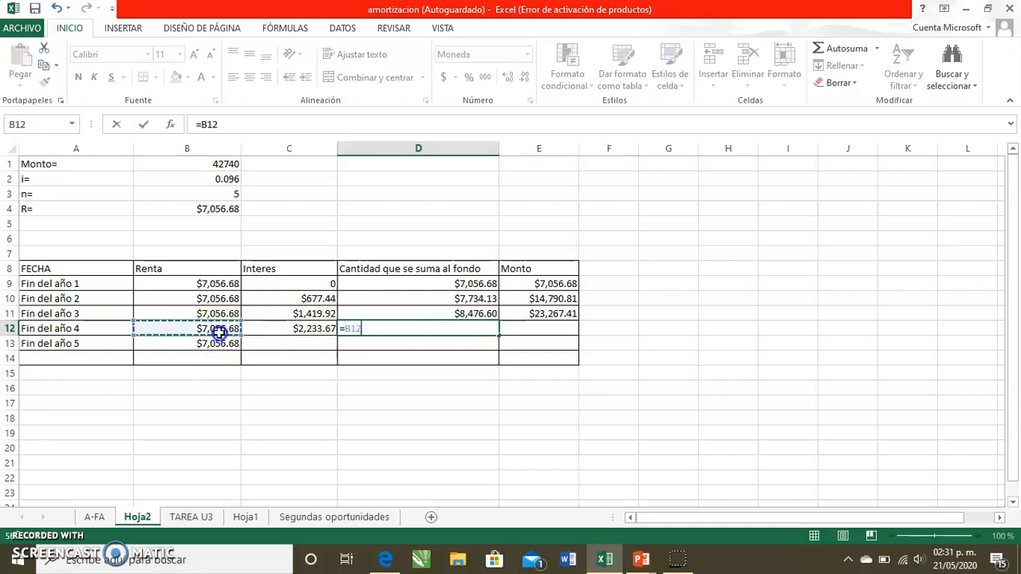
text(+)
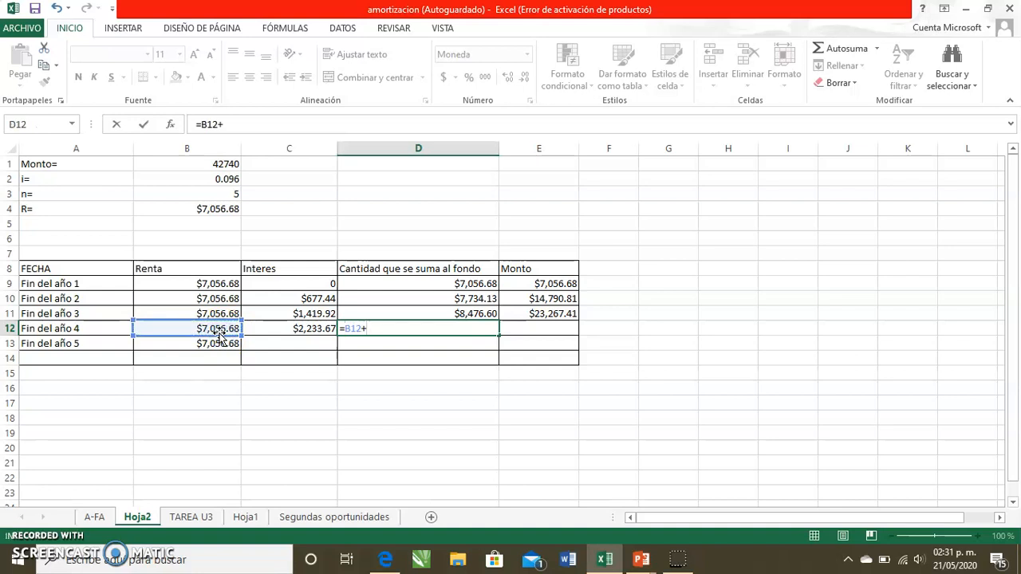
click(292, 327)
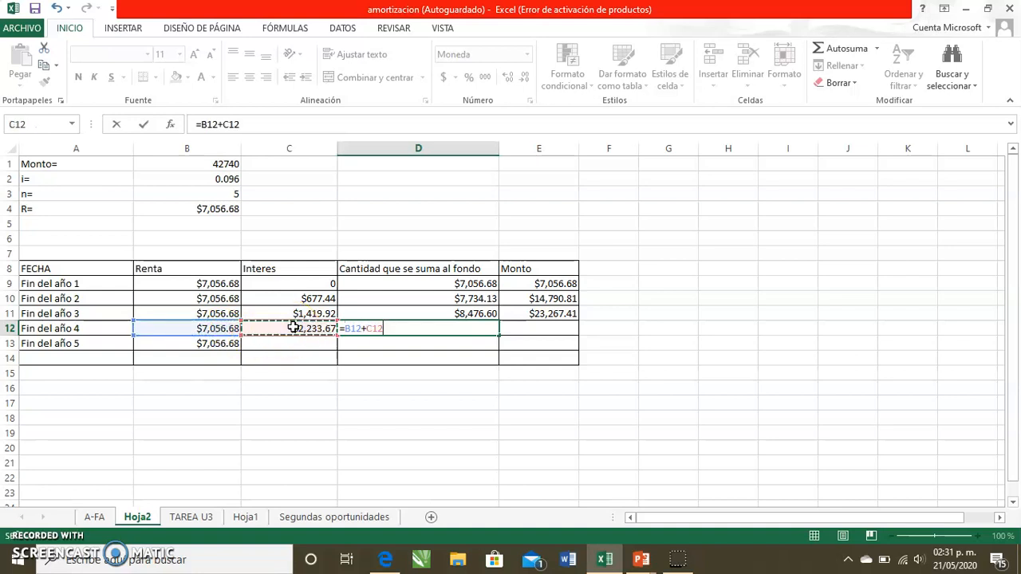
key(Return)
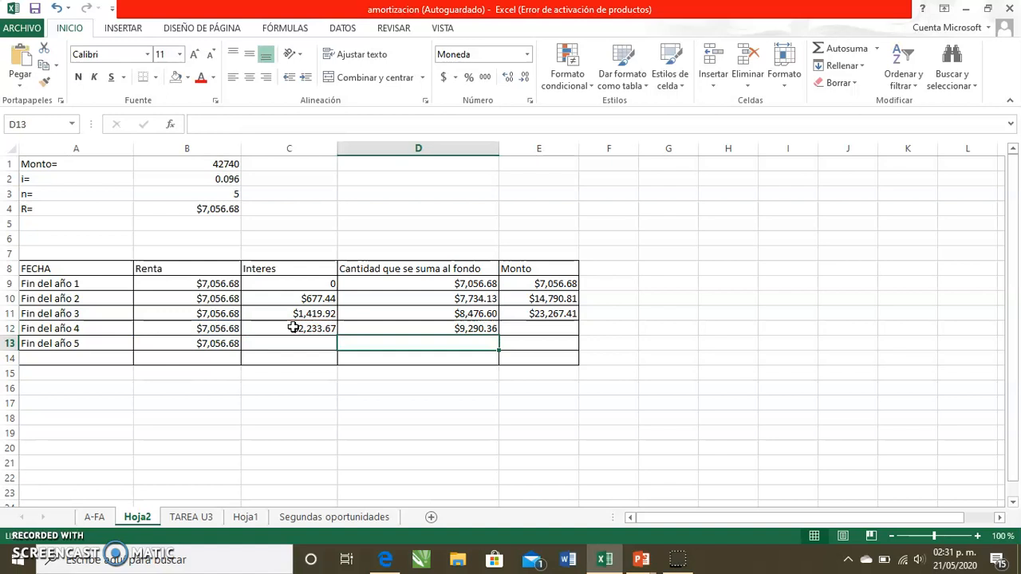
- Compute the fourth year's Monto in E12 as =E11+D12
key(Up)
key(Right)
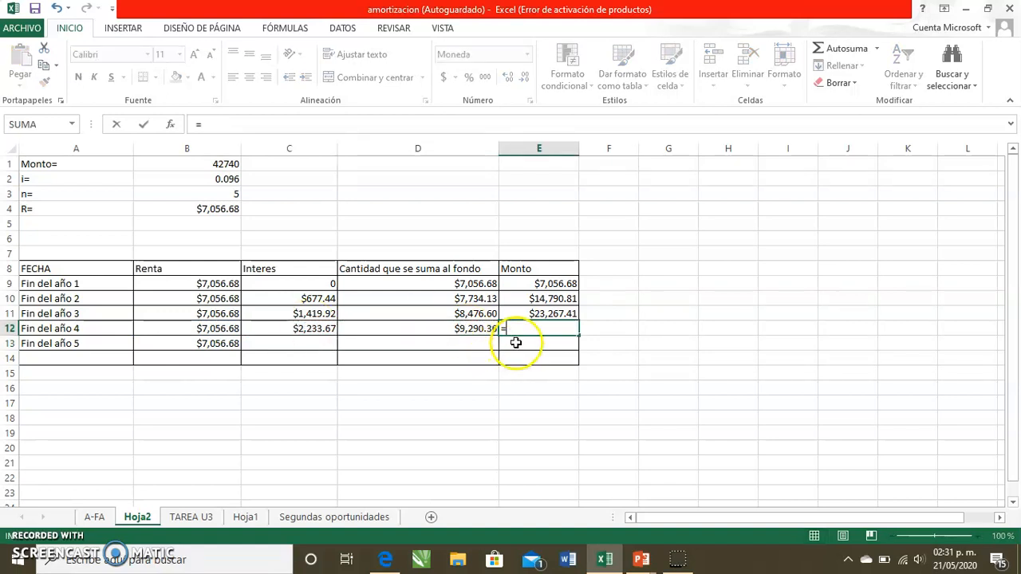
click(531, 313)
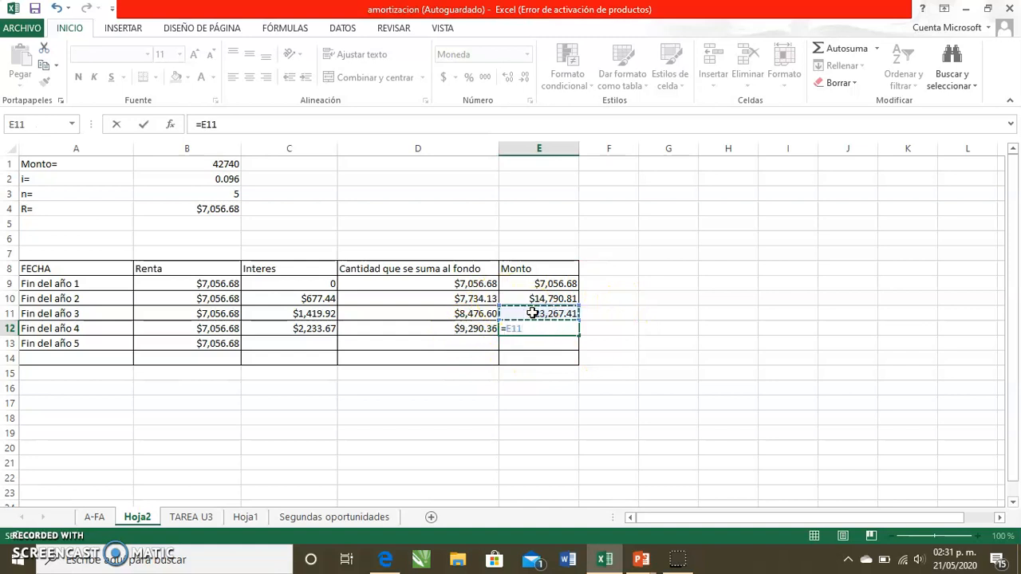
text(+)
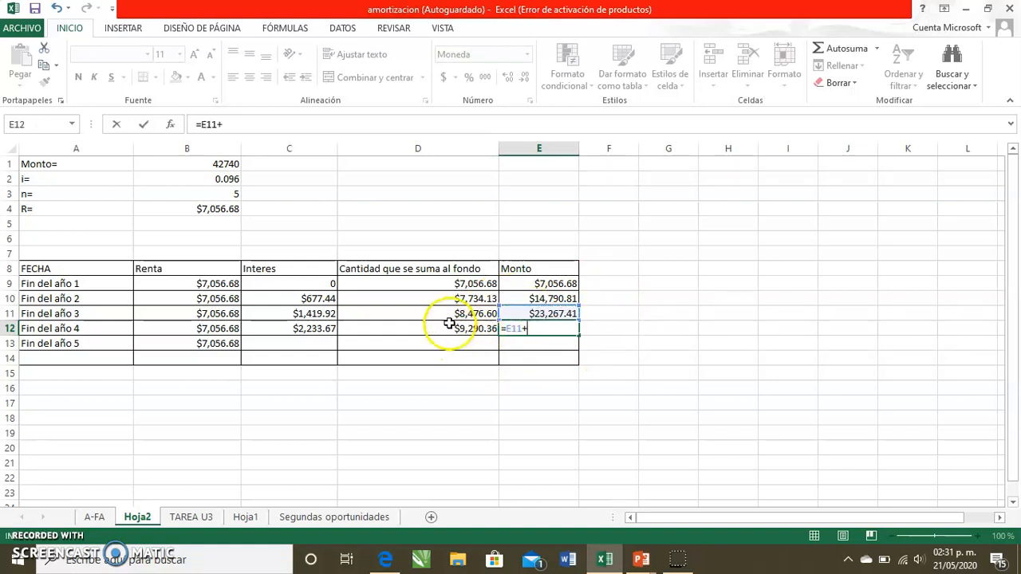
click(451, 327)
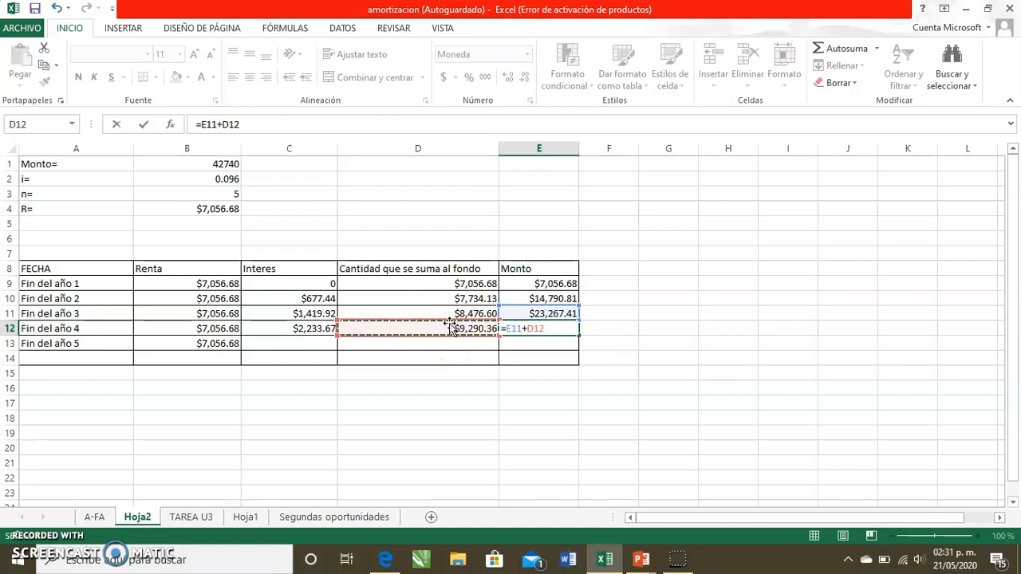
key(Return)
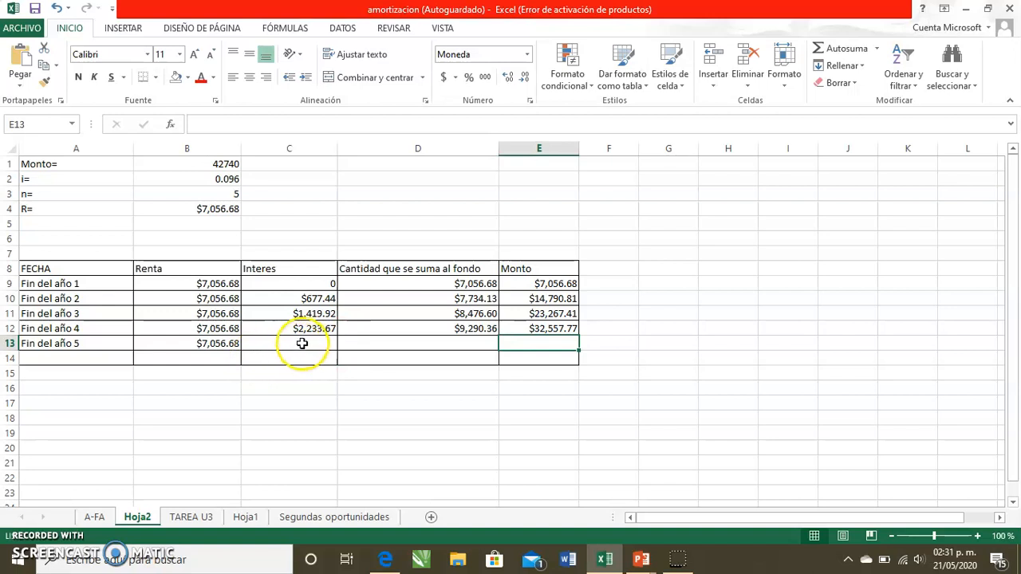
- Compute the fifth year's interest in C13 as =E12*B2
click(278, 343)
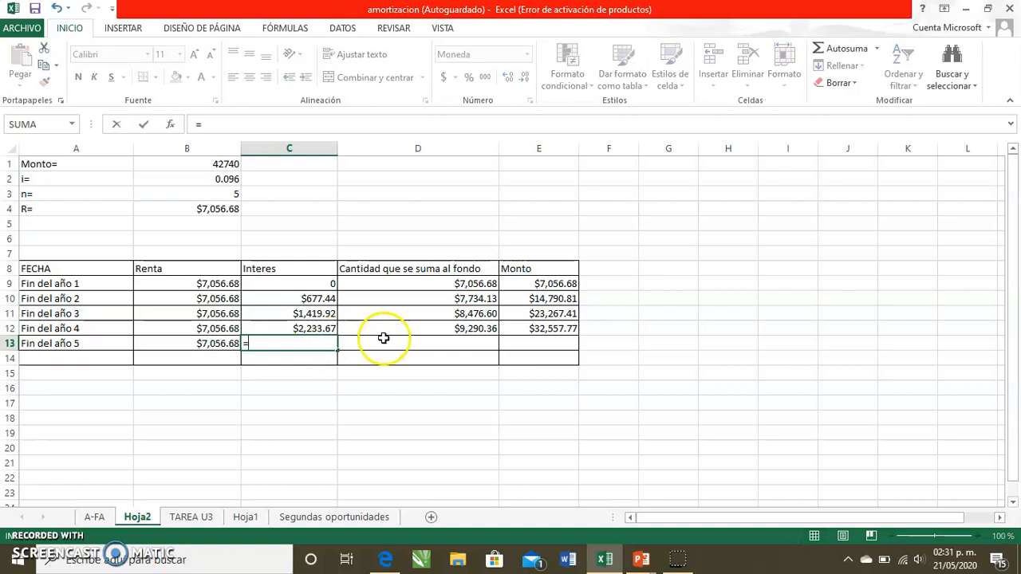
click(543, 331)
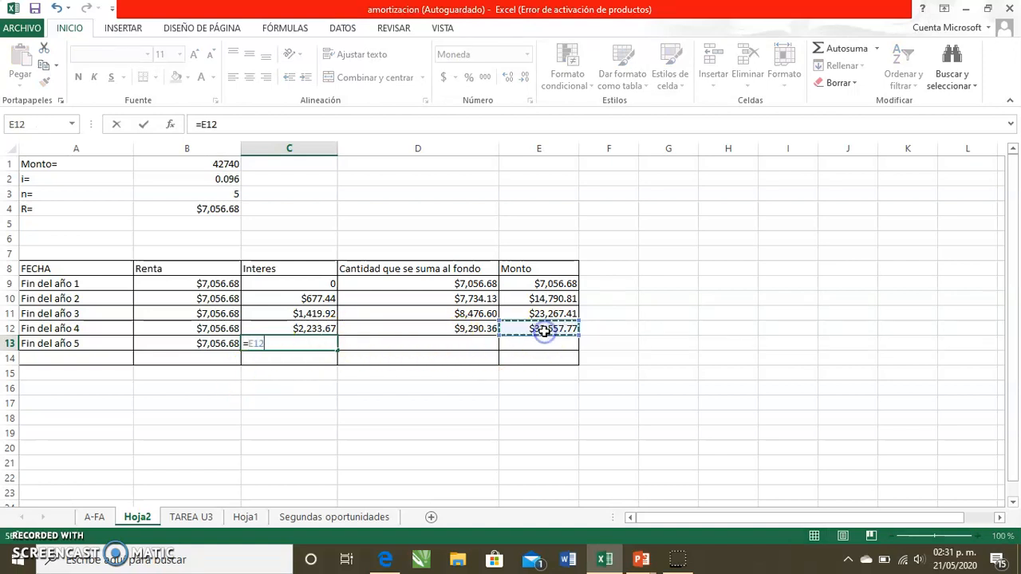
text(*)
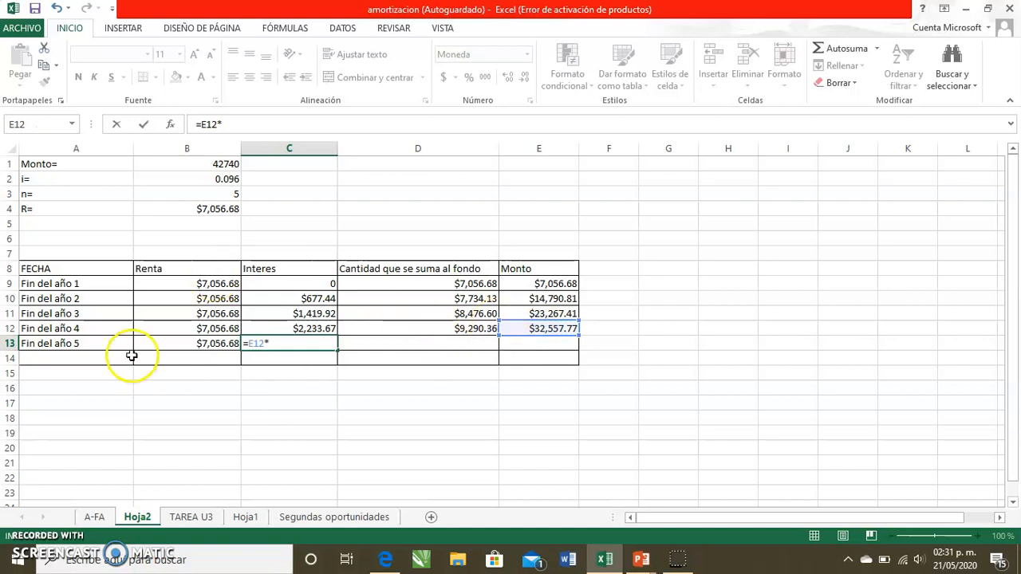
click(211, 180)
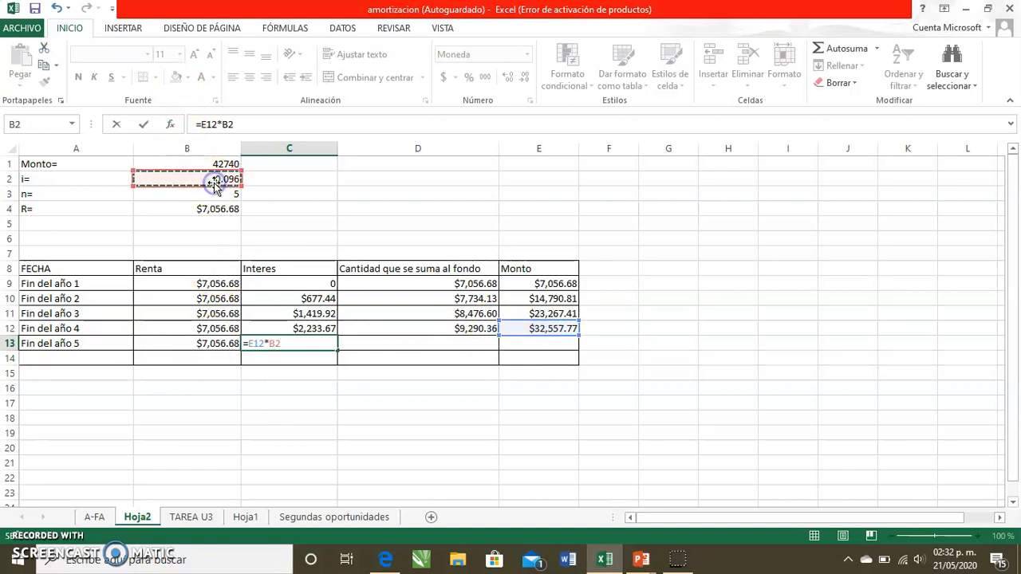
key(Return)
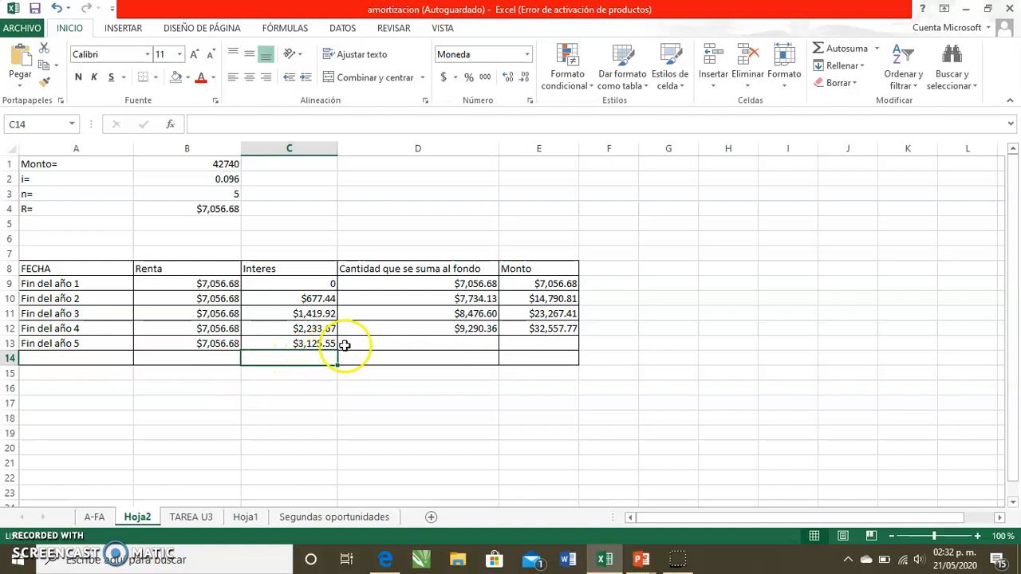
- Compute the fifth year's amount added to the fund in D13 as =B13+C13
click(394, 341)
text(=)
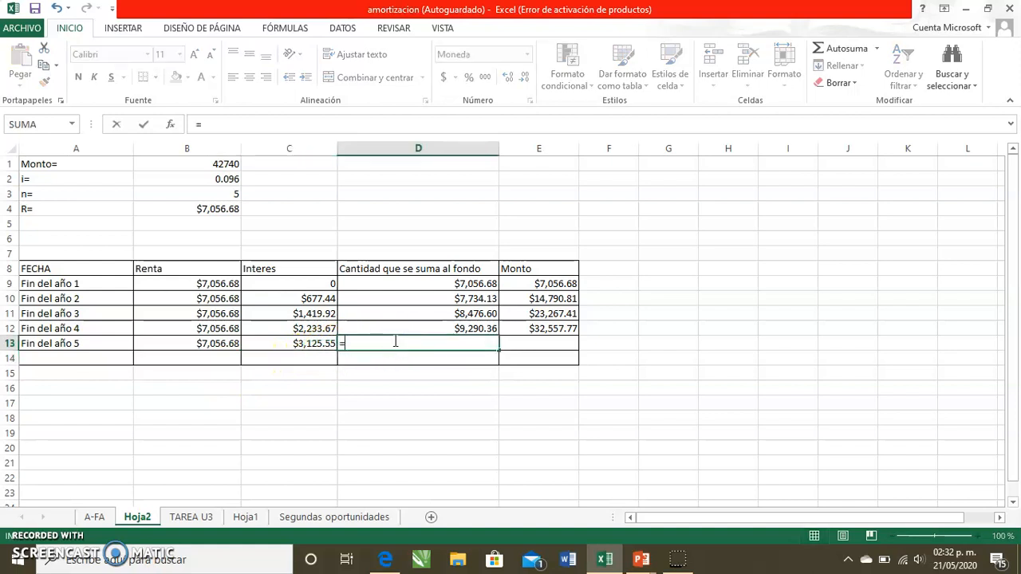
click(167, 341)
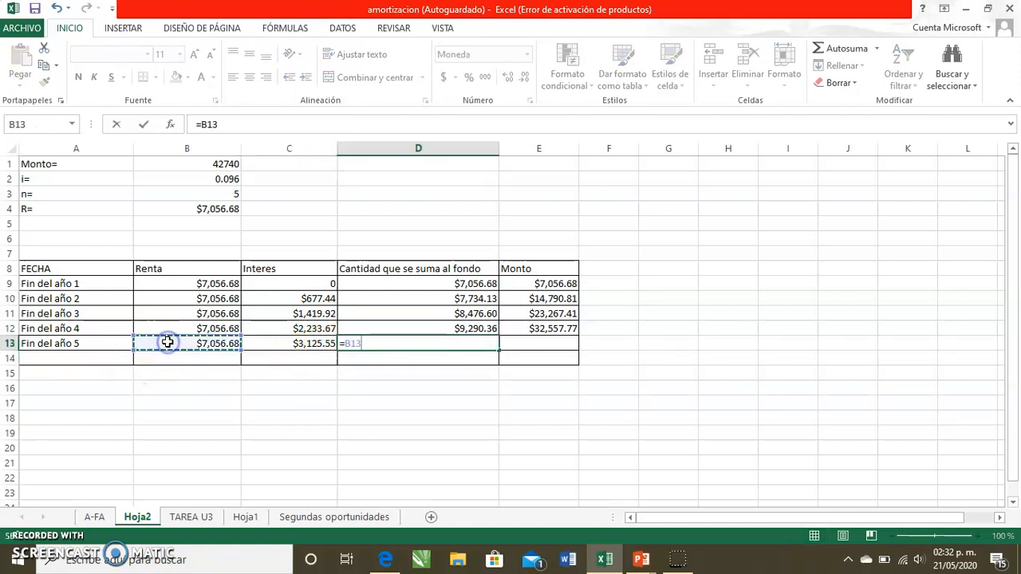
text(+)
click(282, 340)
key(Return)
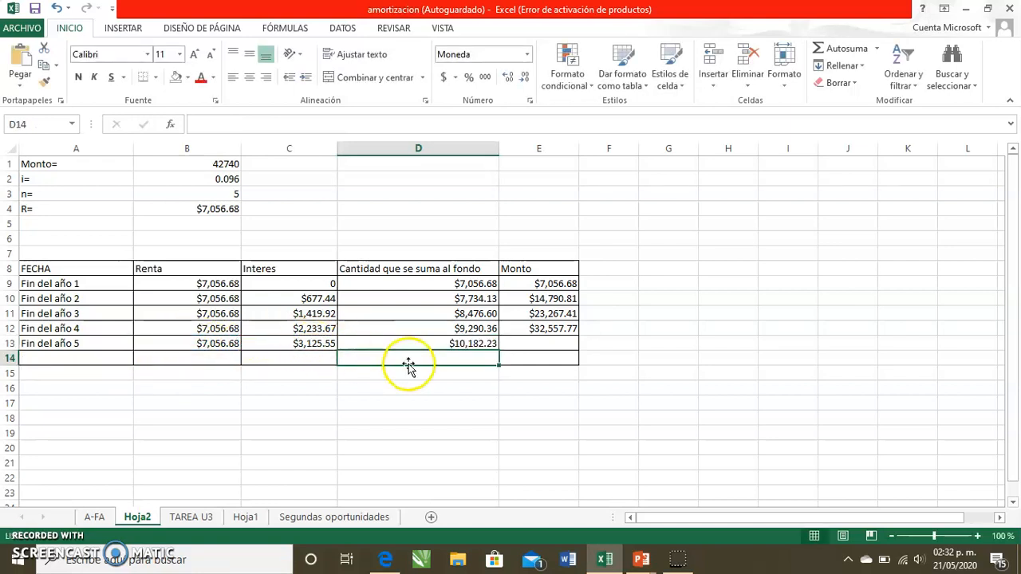
- Compute the fifth year's Monto in E13 as =E12+D13 and fill that cell yellow
click(520, 343)
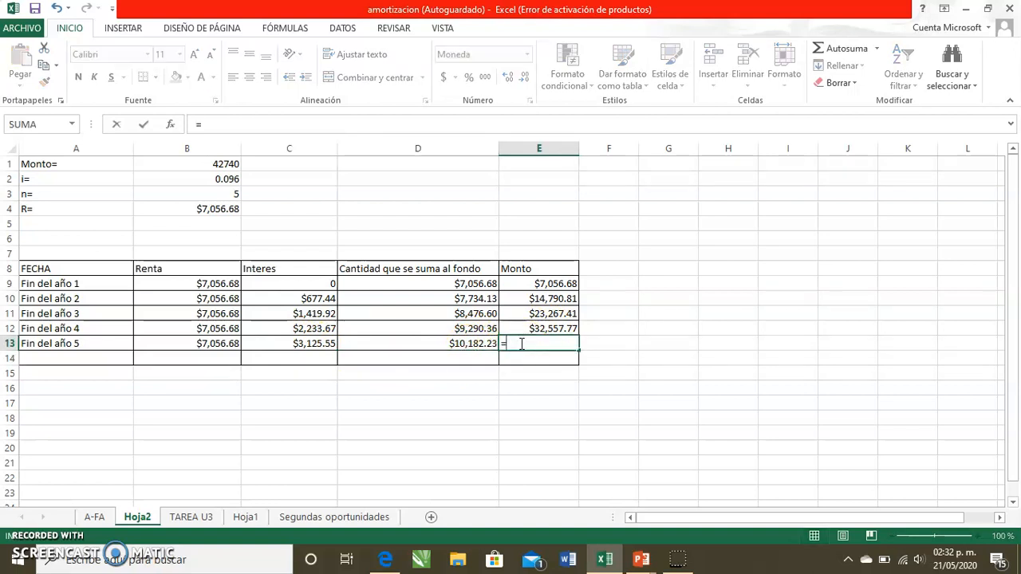
click(526, 328)
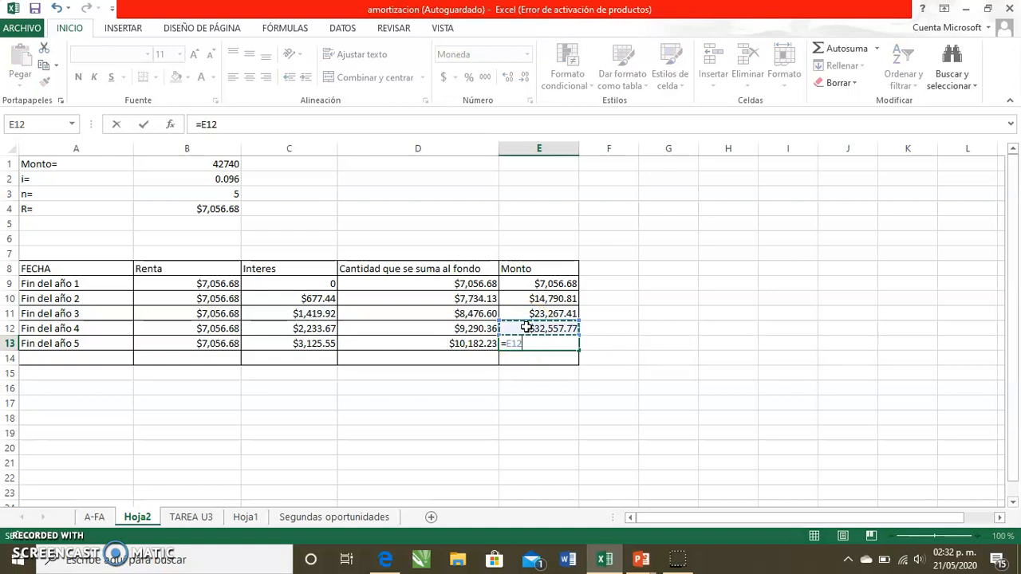
click(472, 342)
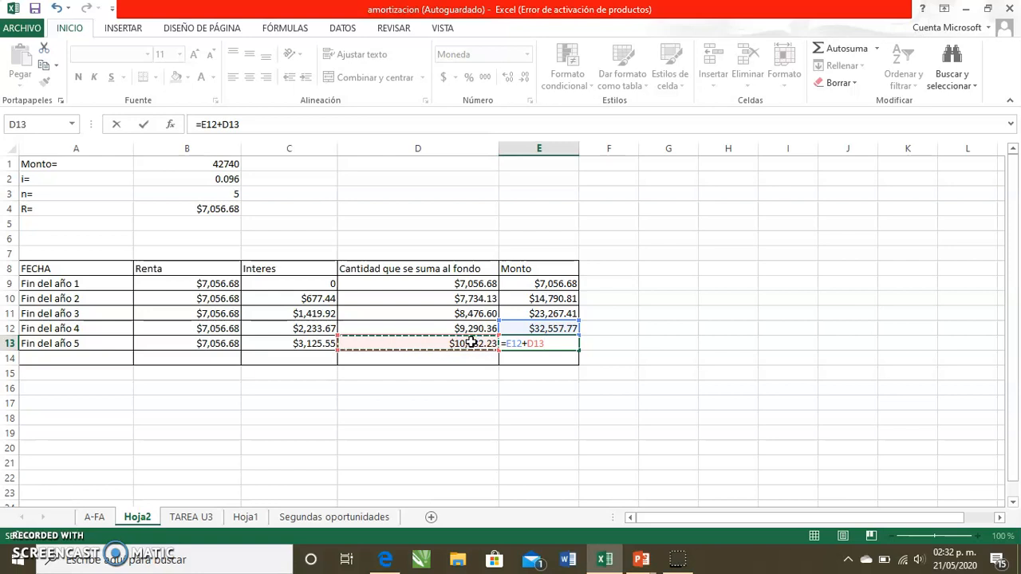
key(Return)
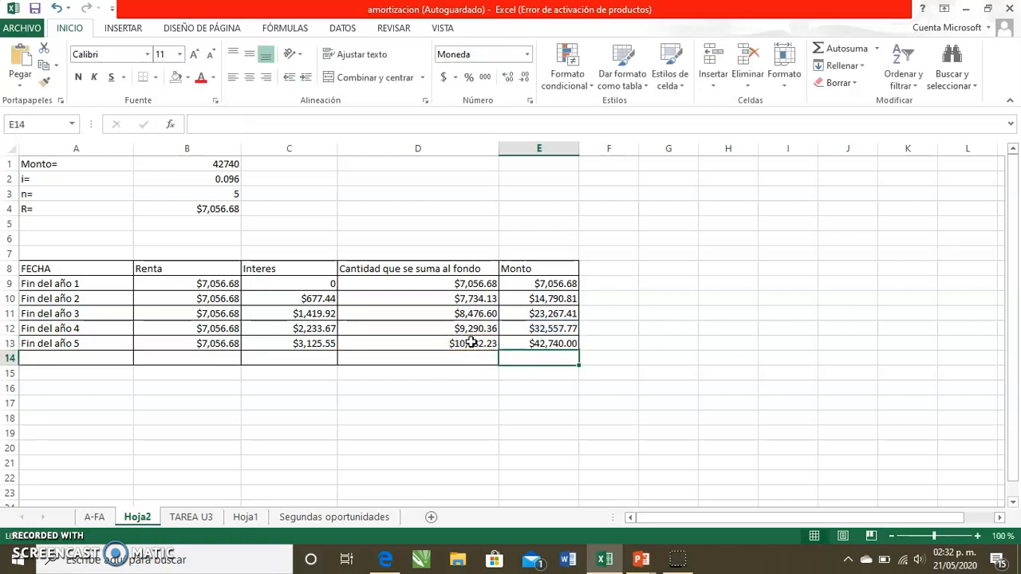
click(520, 343)
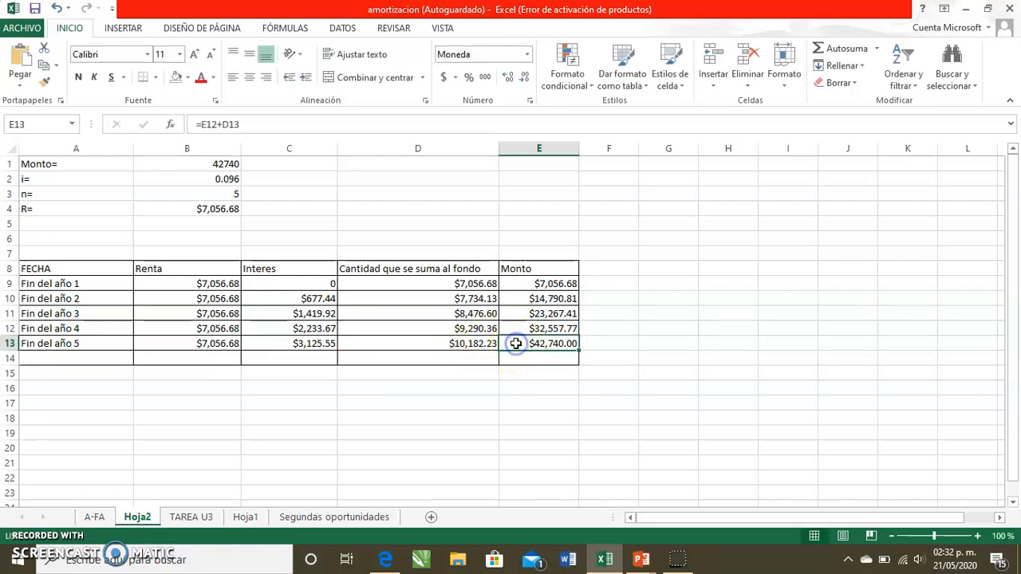
click(188, 77)
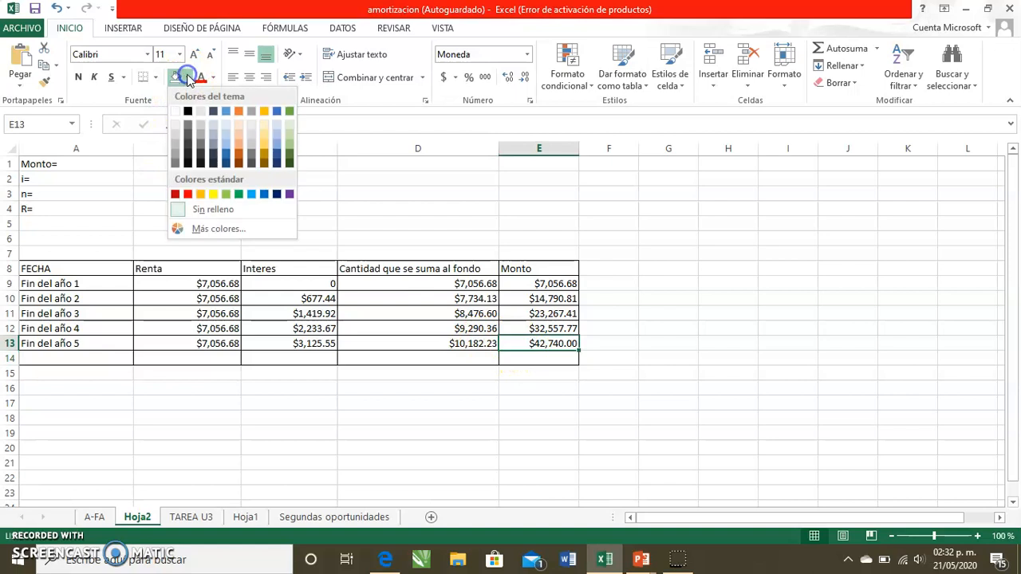
click(212, 196)
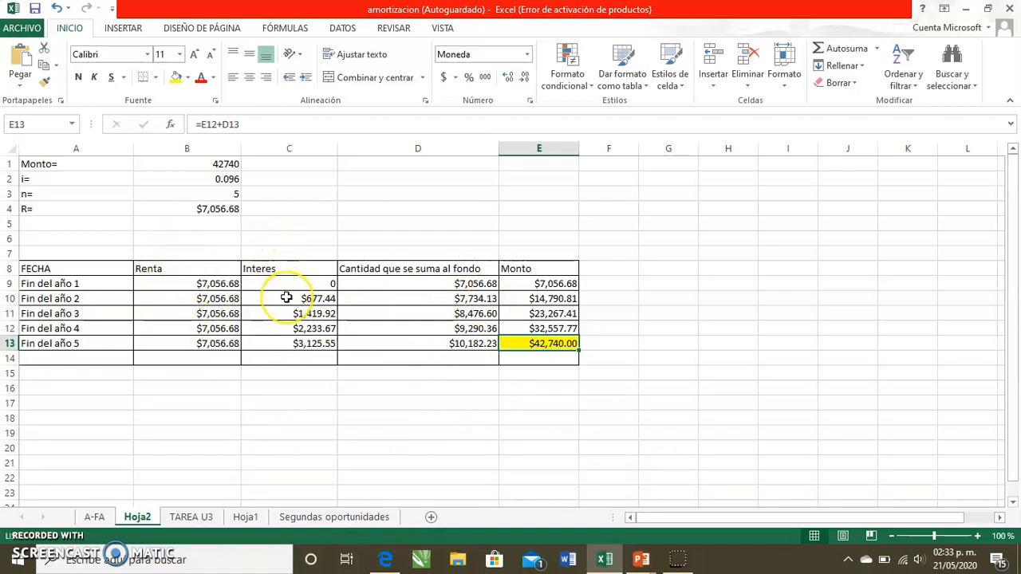
- Total the Renta column in B14 with =SUMA(B9:B13) and fill the total cell yellow
click(142, 360)
text(=)
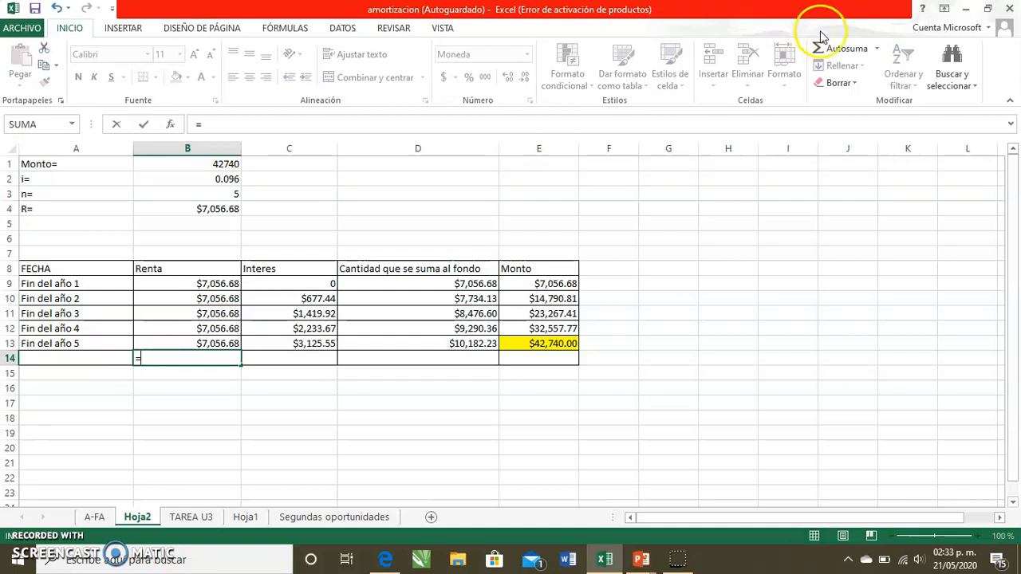
click(843, 50)
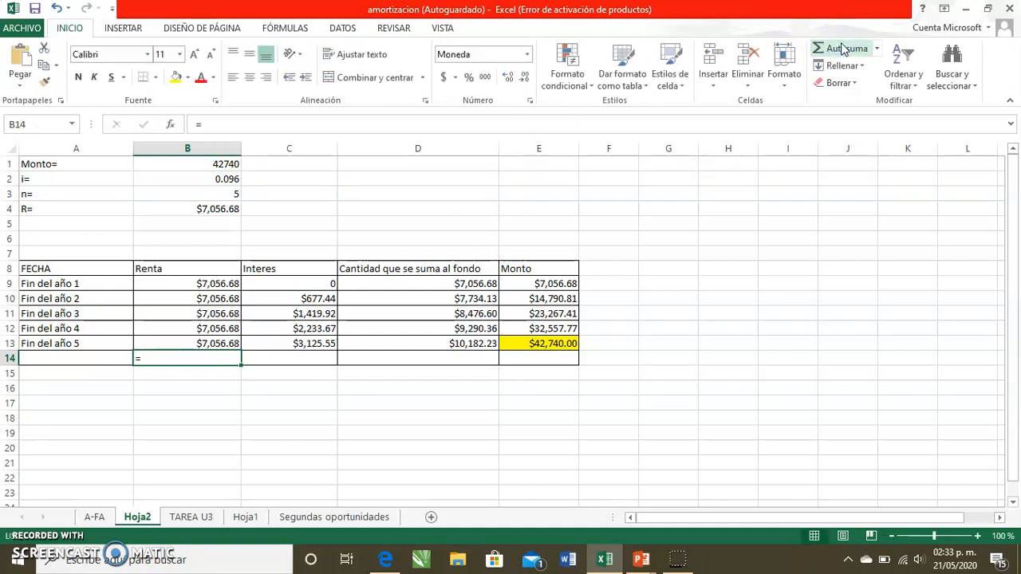
click(843, 50)
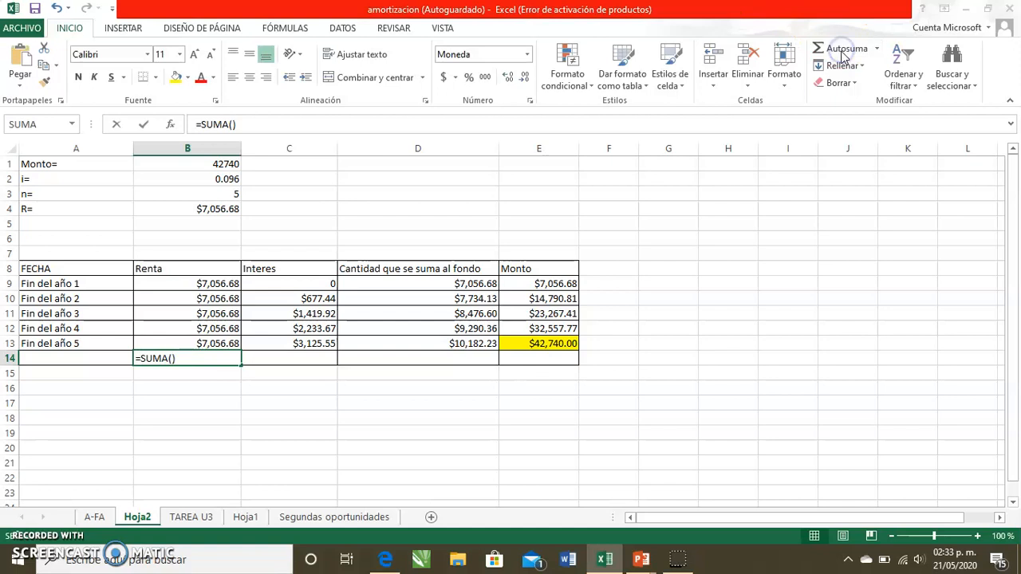
click(843, 50)
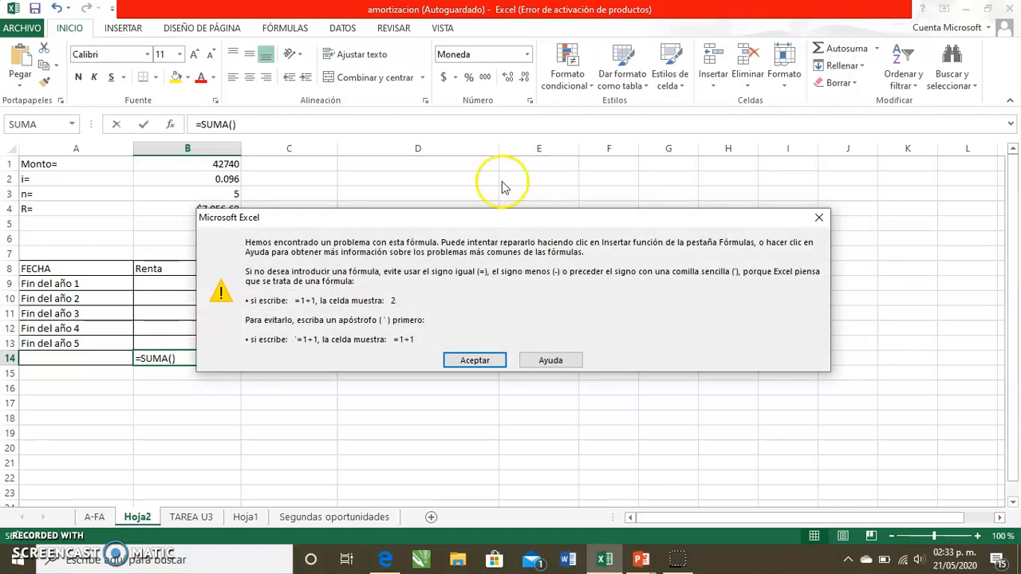
click(488, 359)
key(BackSpace)
key(BackSpace)
key(BackSpace)
key(BackSpace)
key(BackSpace)
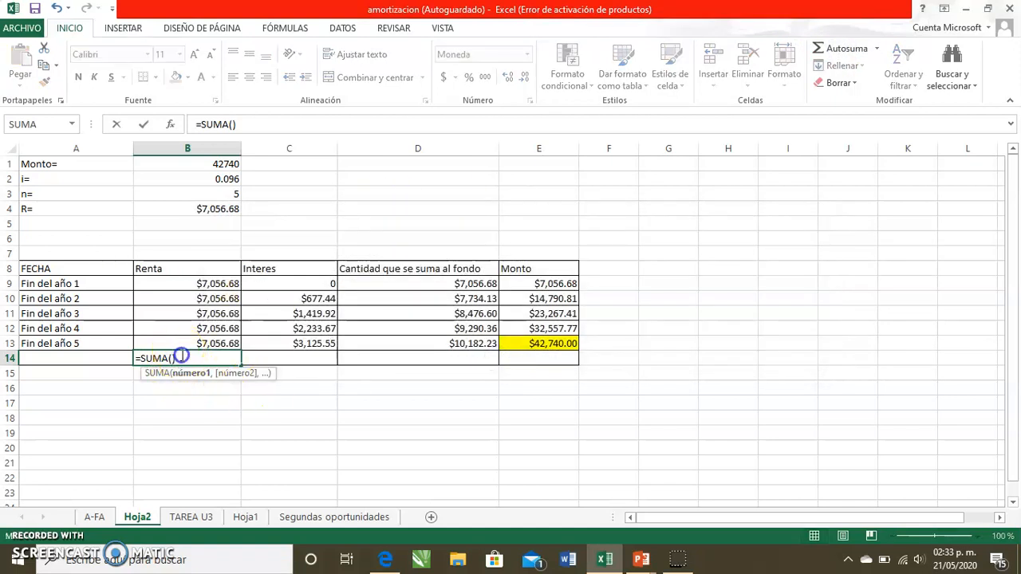
key(BackSpace)
key(BackSpace)
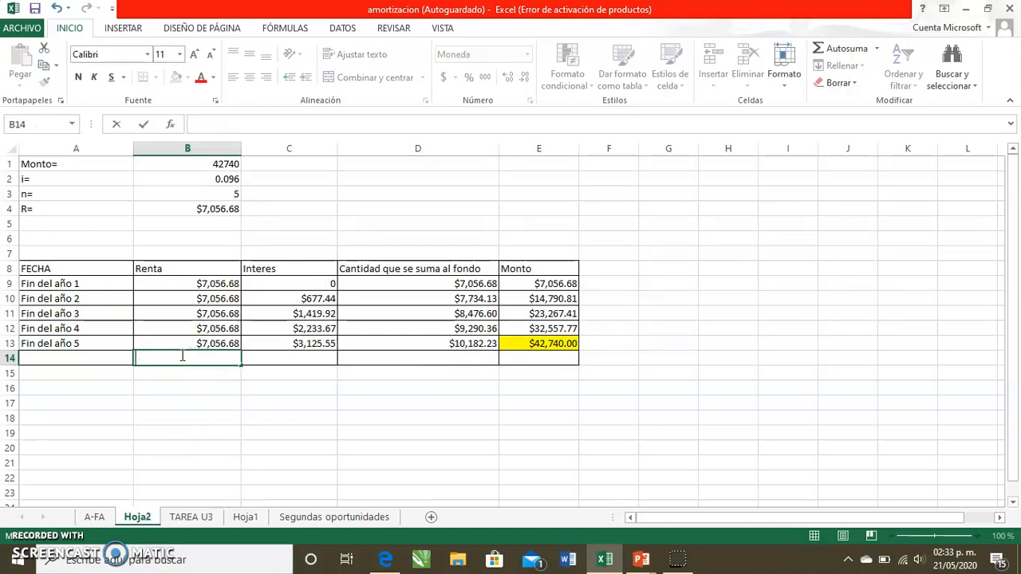
click(851, 49)
click(852, 51)
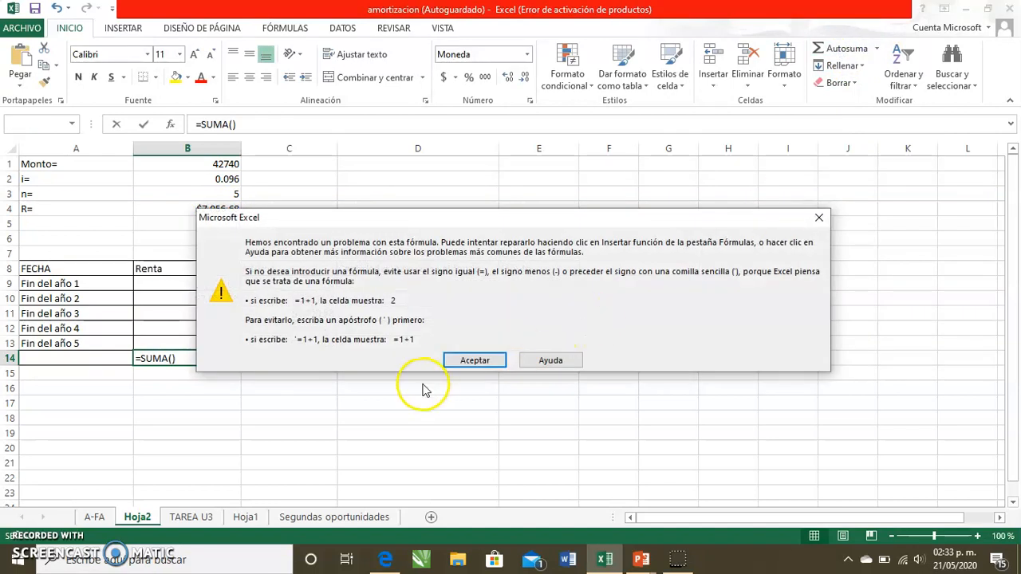
click(459, 363)
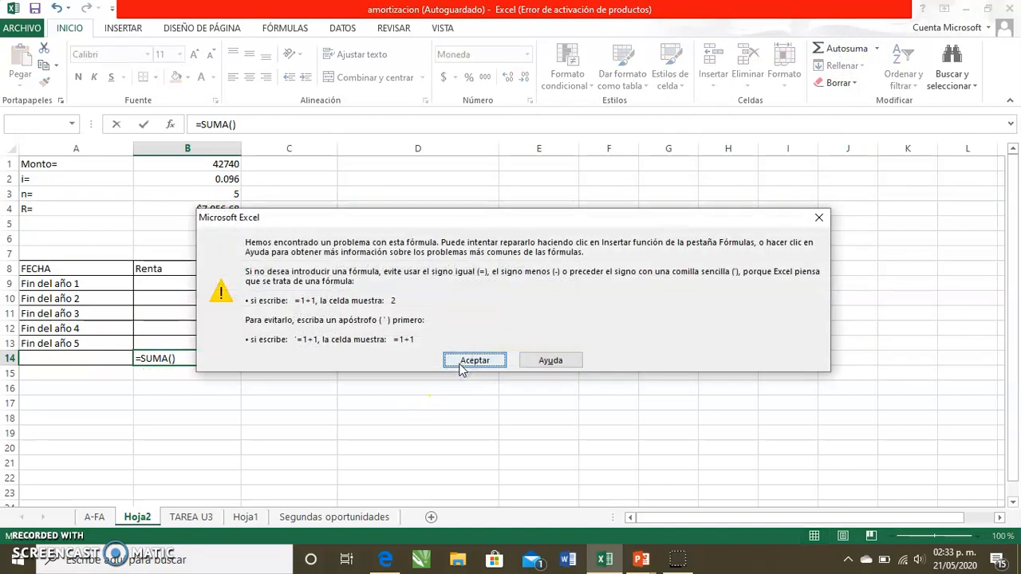
click(821, 217)
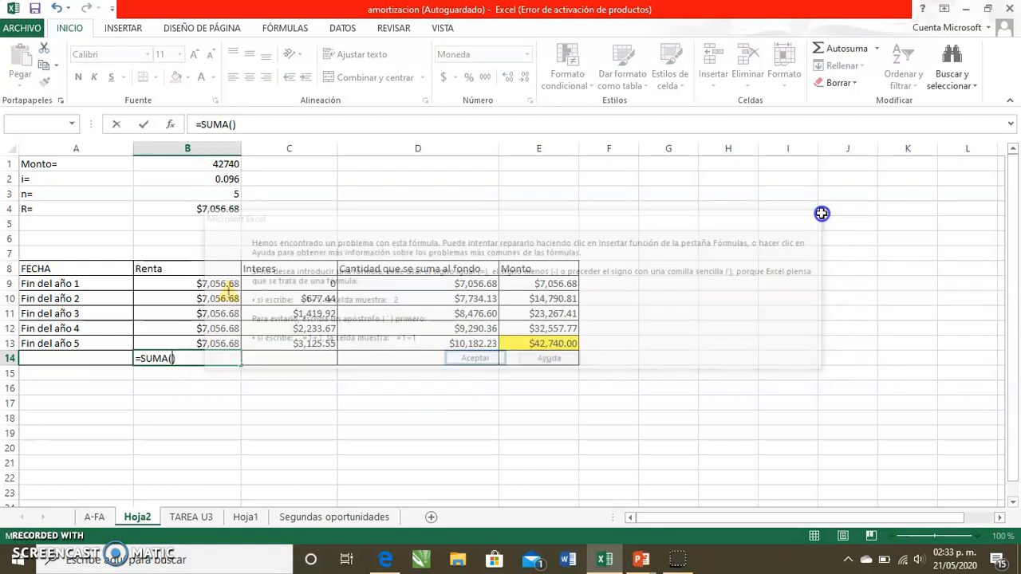
drag(181, 283, 182, 344)
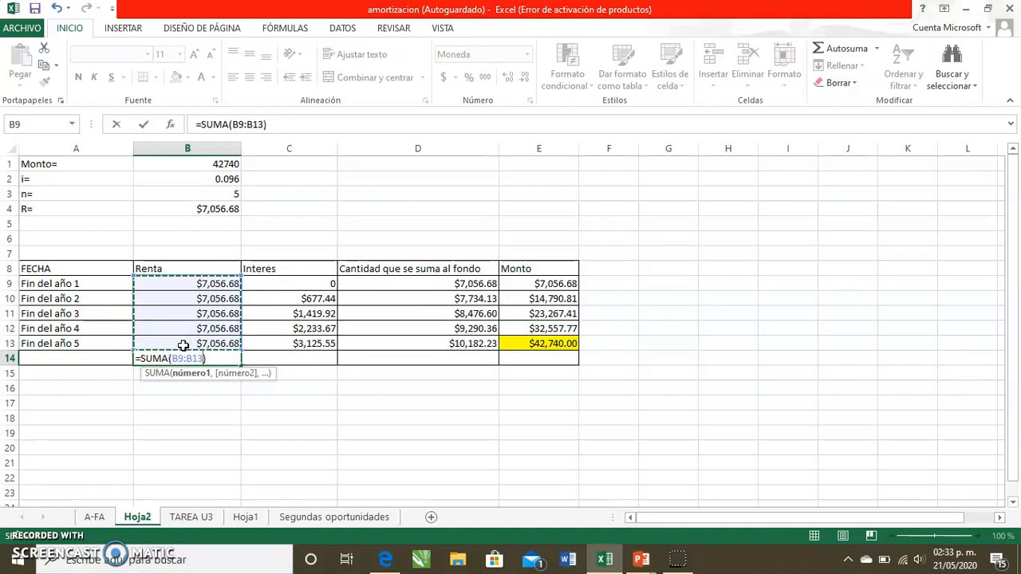
key(Return)
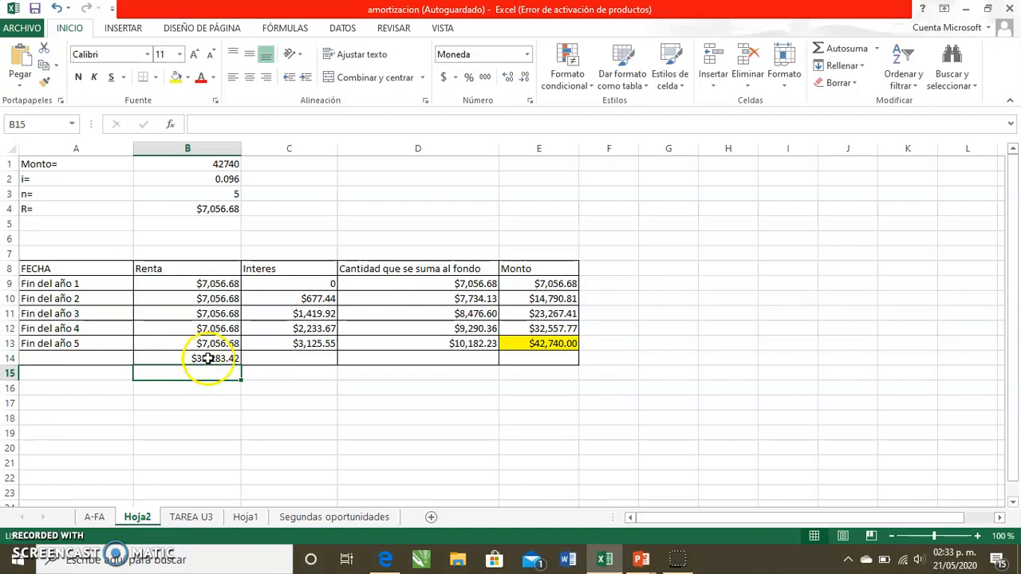
click(206, 358)
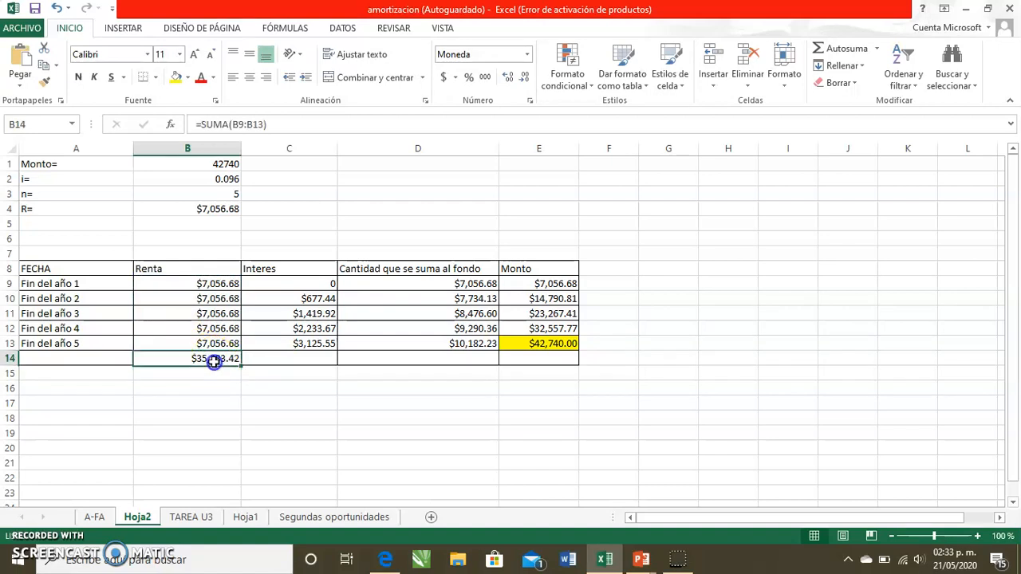
click(176, 80)
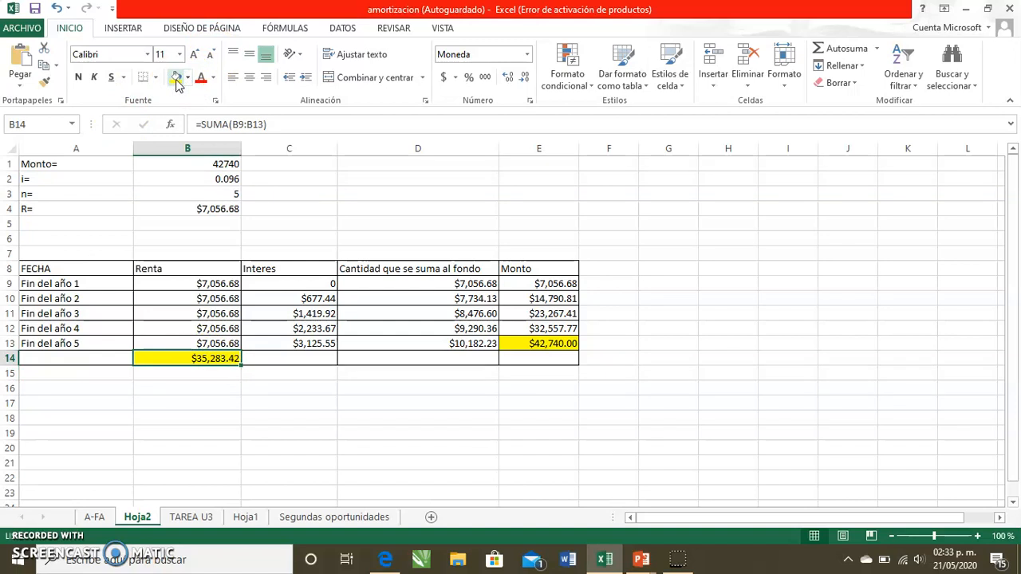
- Total the Interes column in C14 with =SUMA(C9:C13) and fill the total cell yellow
click(272, 361)
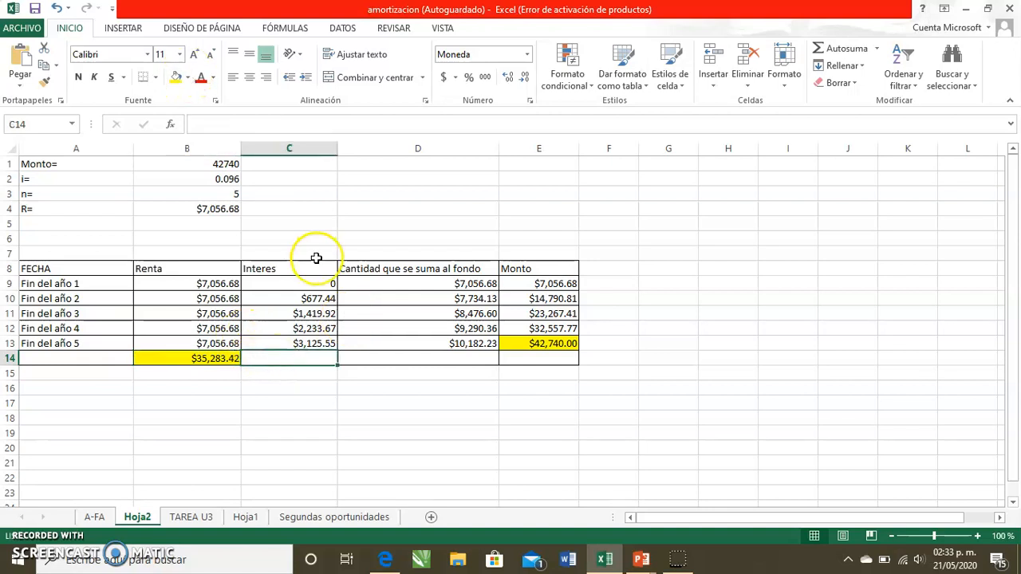
text(=)
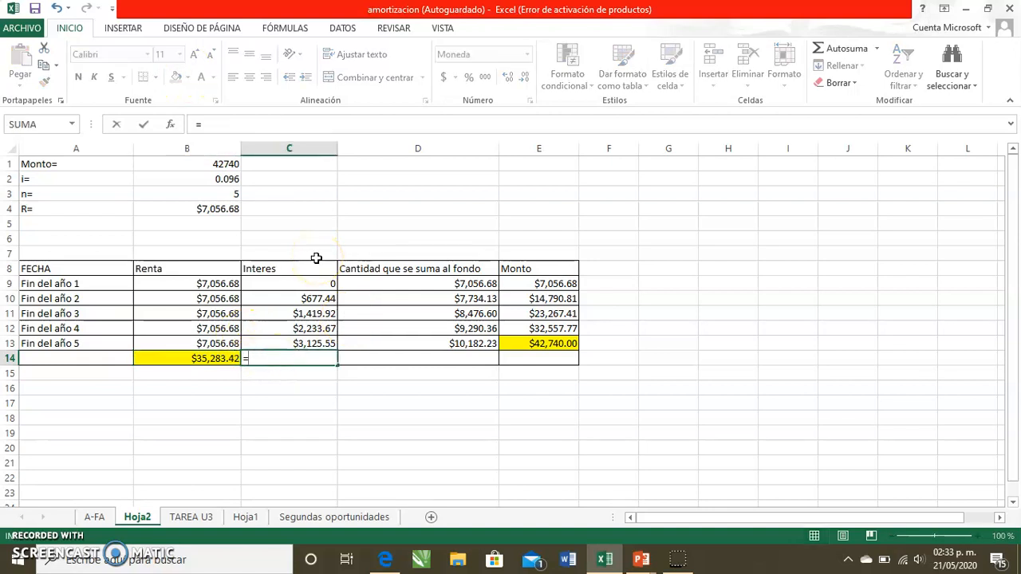
text(suma)
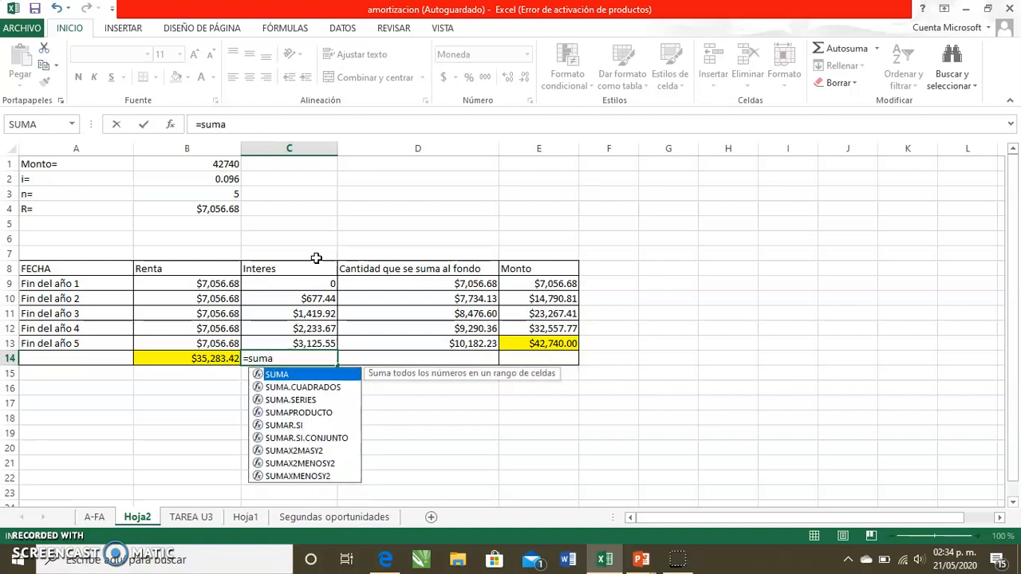
text(()
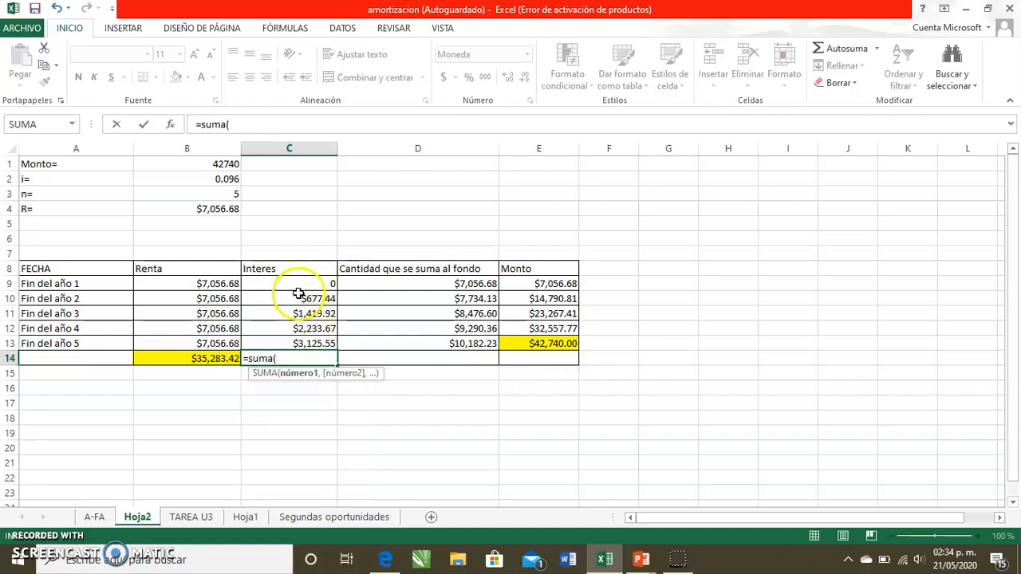
drag(296, 283, 299, 345)
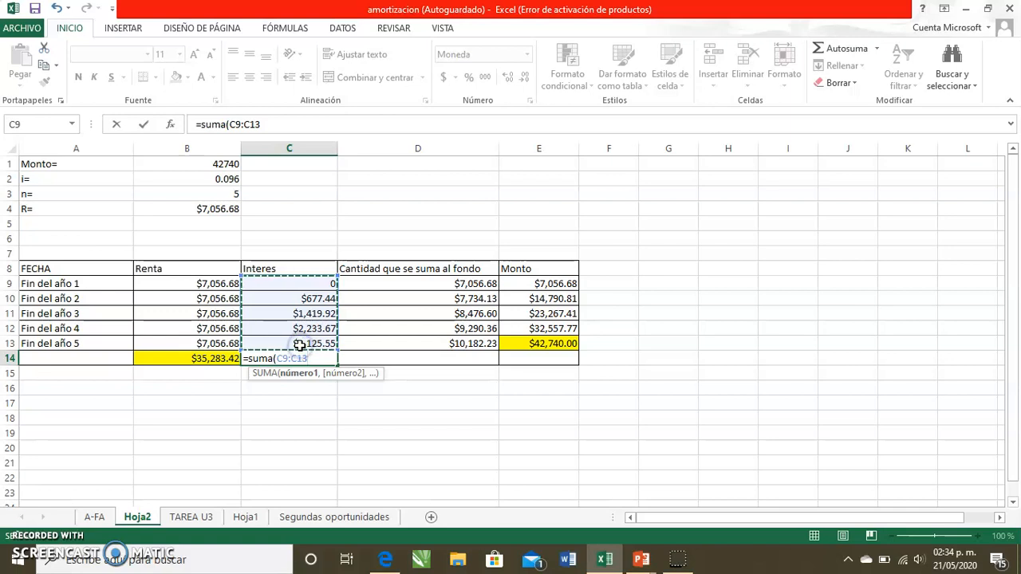
key(Return)
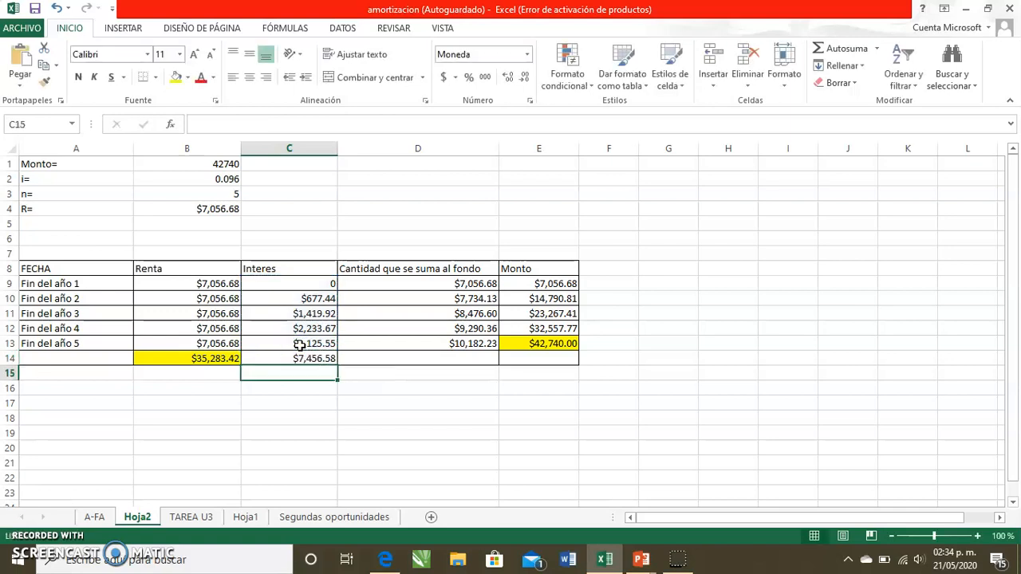
click(264, 359)
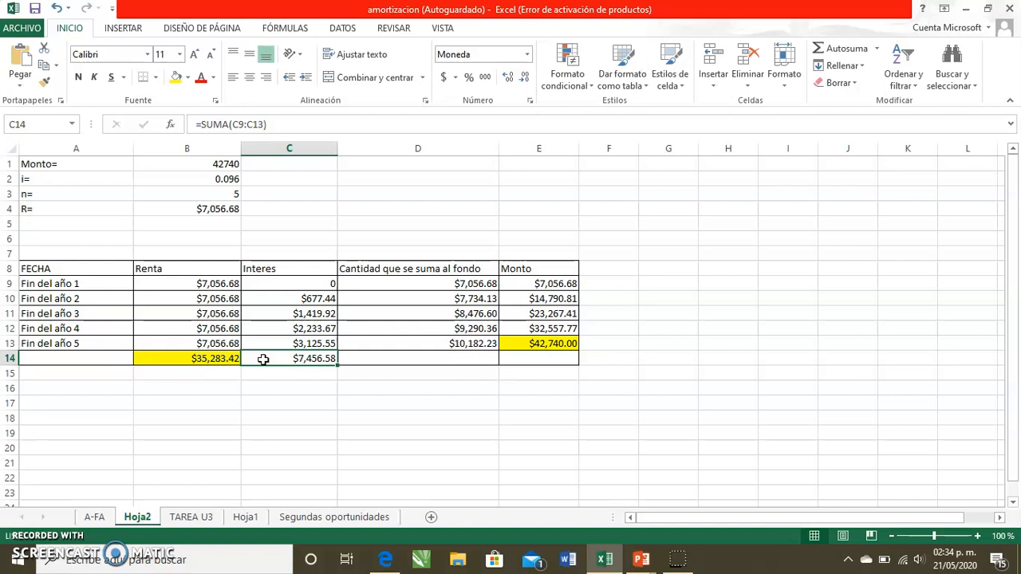
click(175, 77)
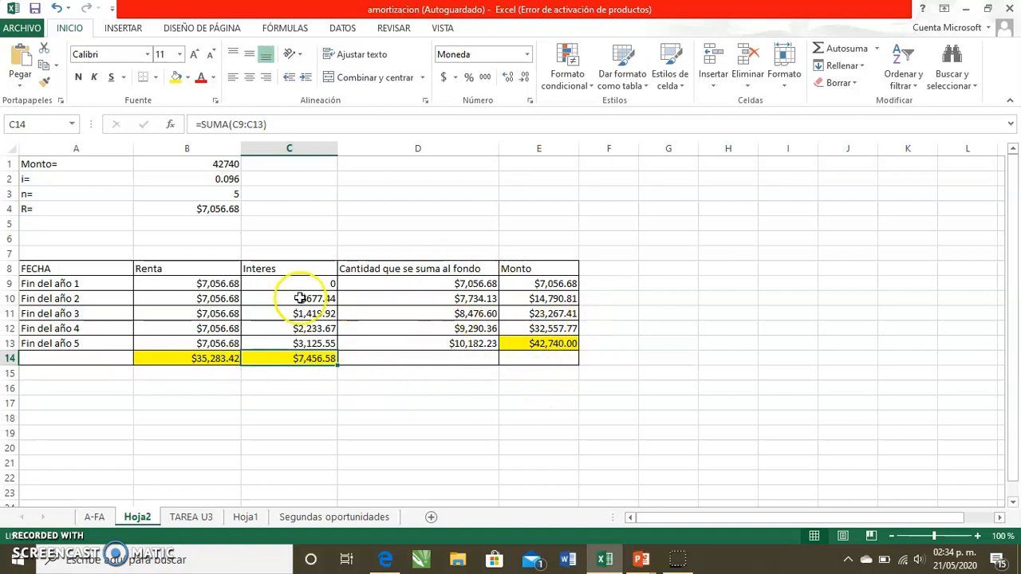
- Total the amounts added to the fund in D14 with =SUMA(D9:D13) and fill the total cell yellow
click(477, 357)
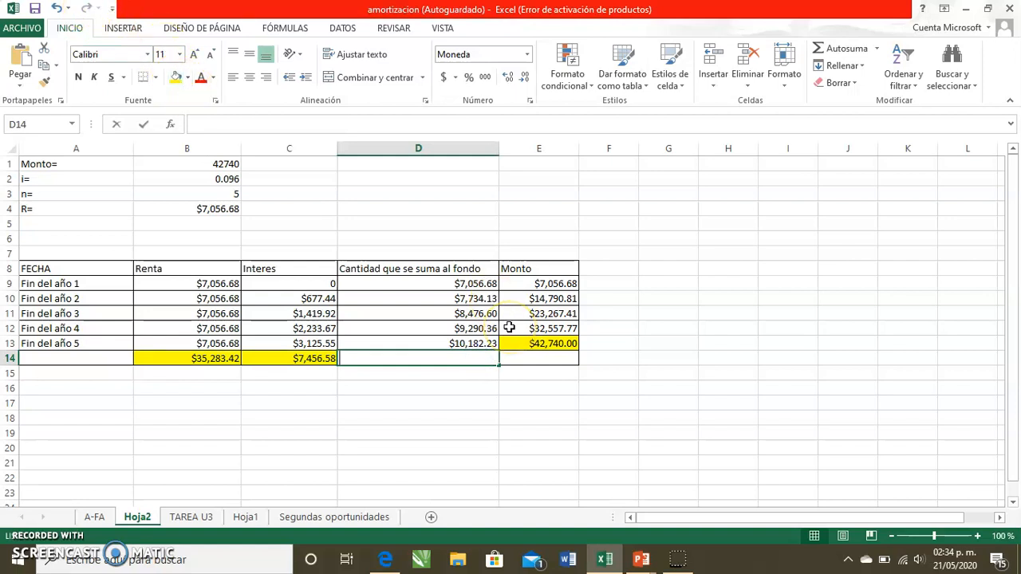
text(=suma)
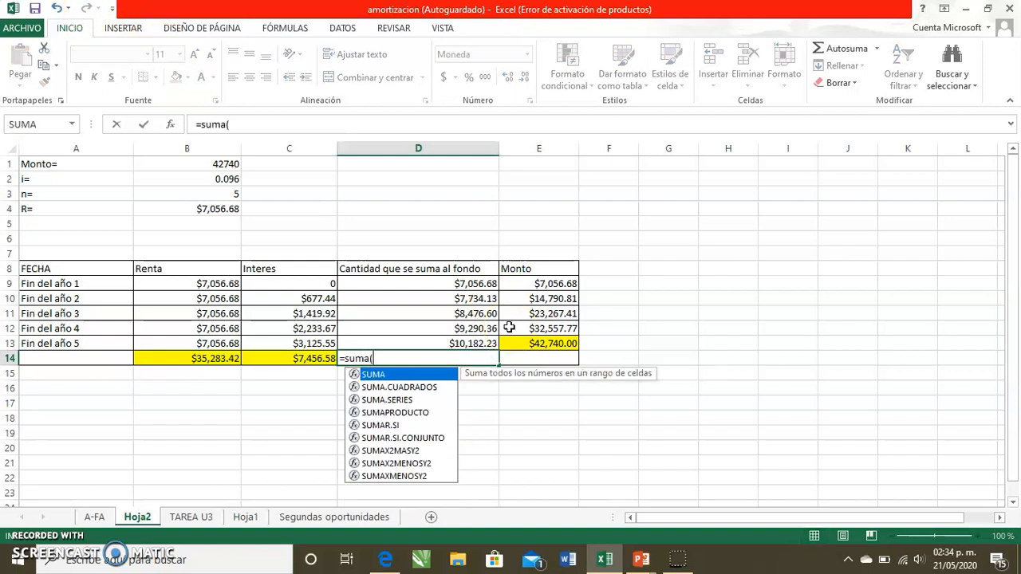
text(()
drag(451, 283, 458, 343)
text())
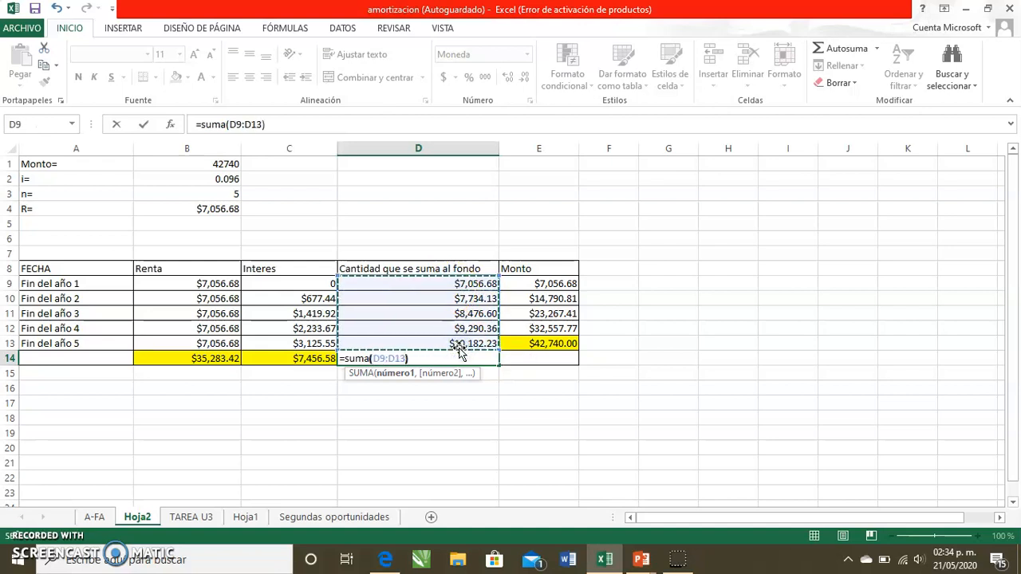
key(Return)
click(465, 359)
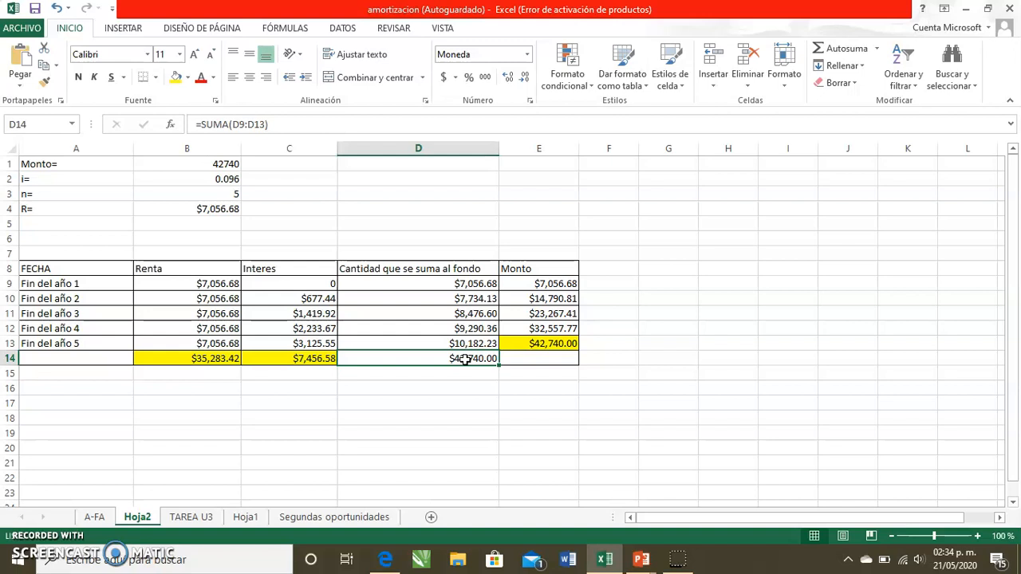
click(172, 83)
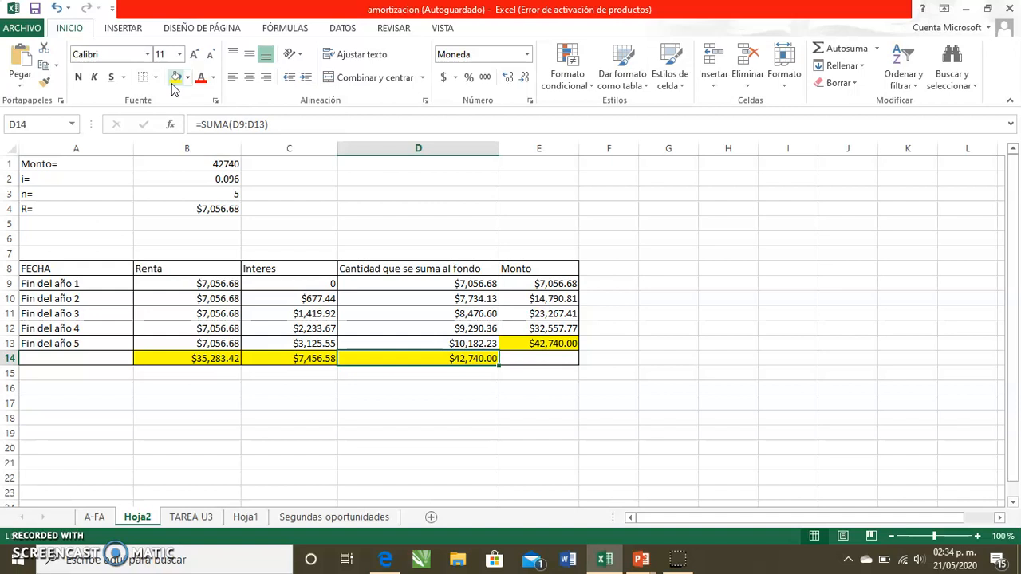
- Switch to the exercise presentation and scroll to the conclusion slide to compare the totals
key(alt+Tab)
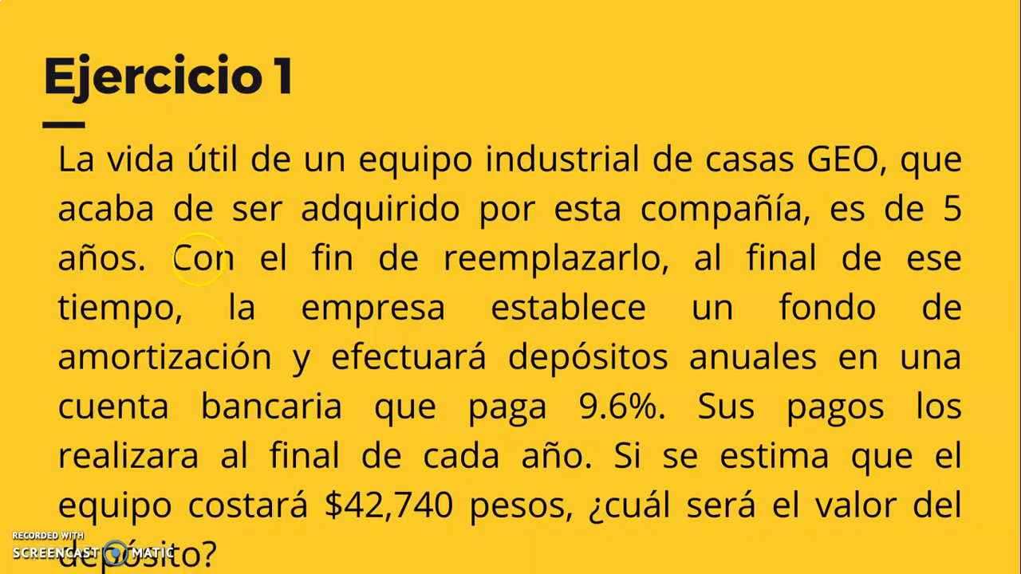
scroll(191, 256, down, 2)
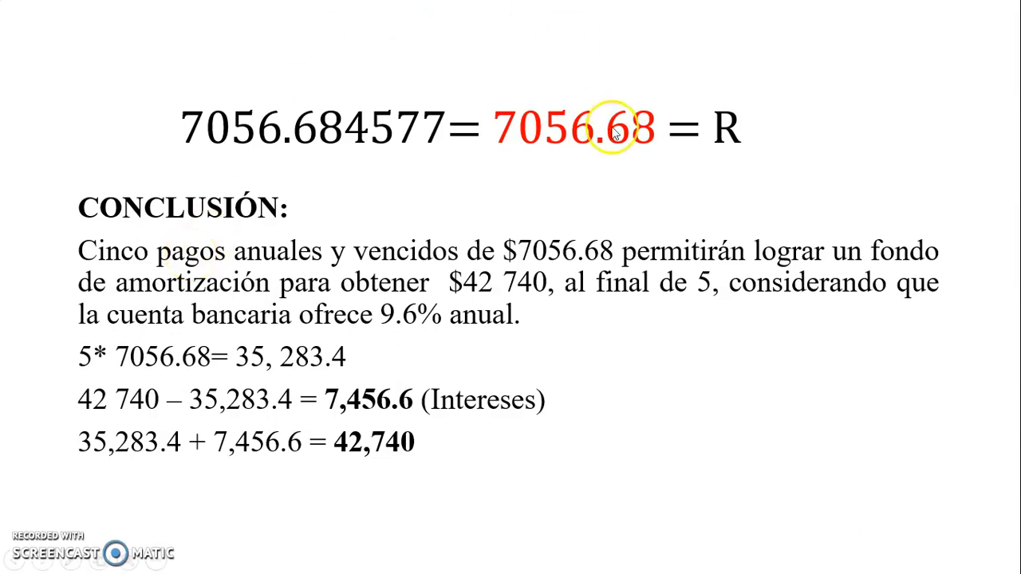